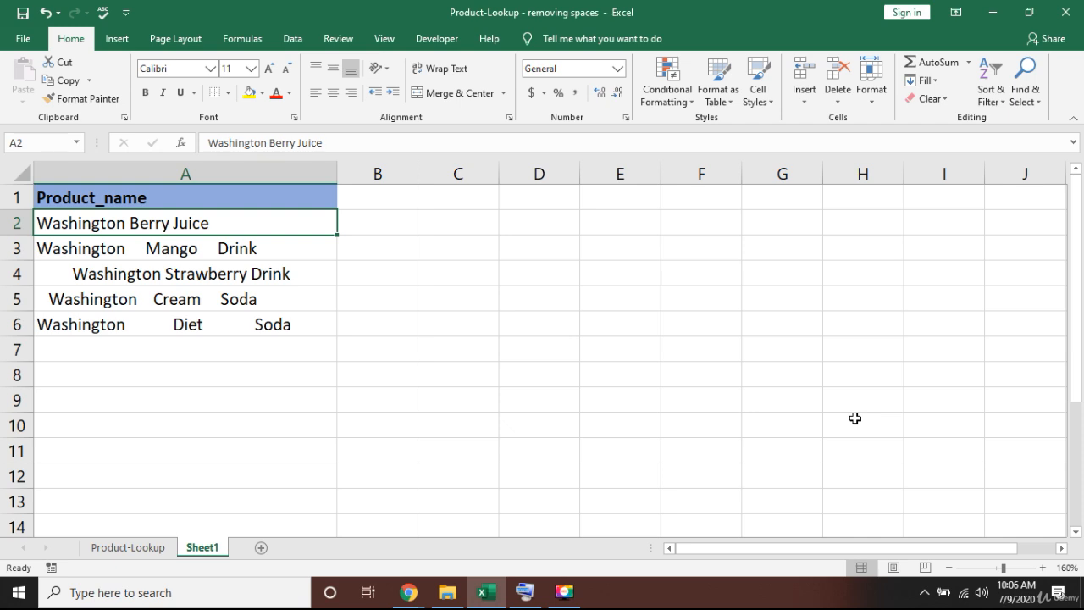
Inspect the extra spaces in A3's Washington Mango Drink, leaving the cell unchanged.
key("Down")
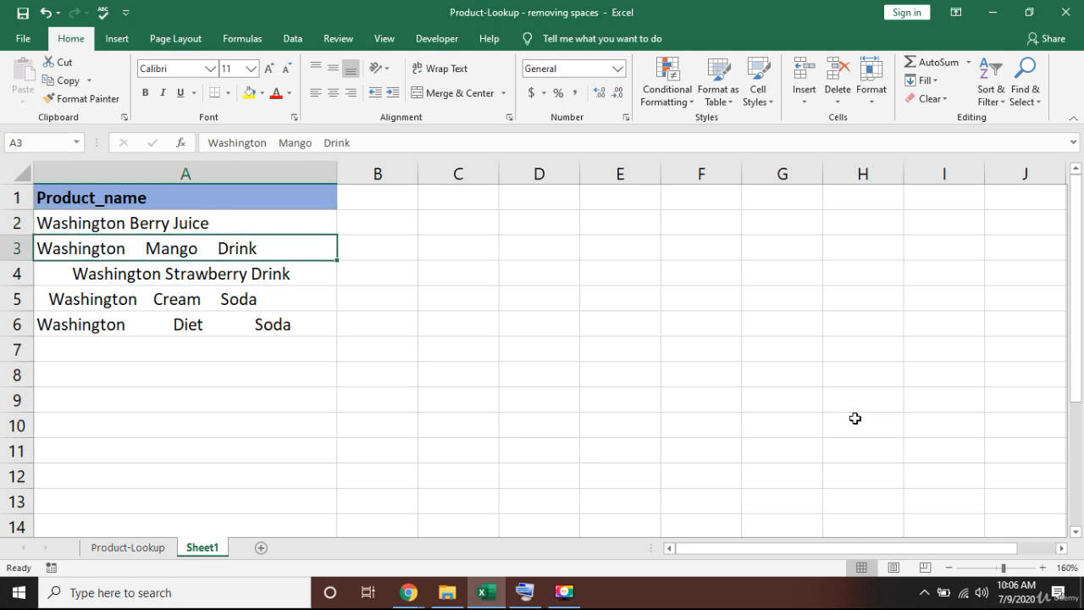
key("F2")
key("Left")
key("Left")
key("Left")
key("Left")
key("Left")
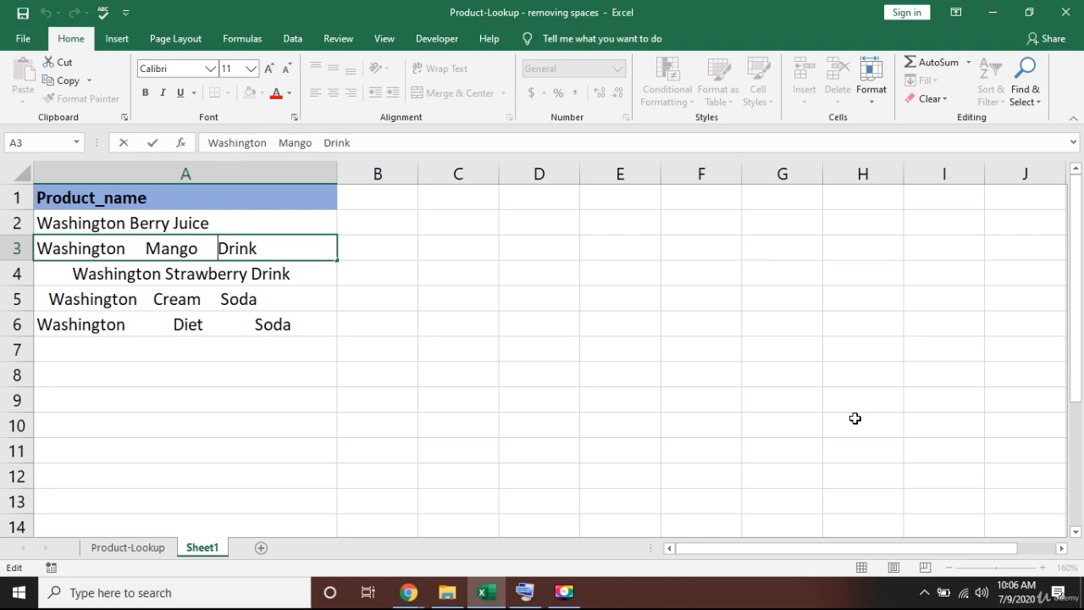
key("Left")
key("Left")
key("Left")
key("Left")
key("Left")
key("Return")
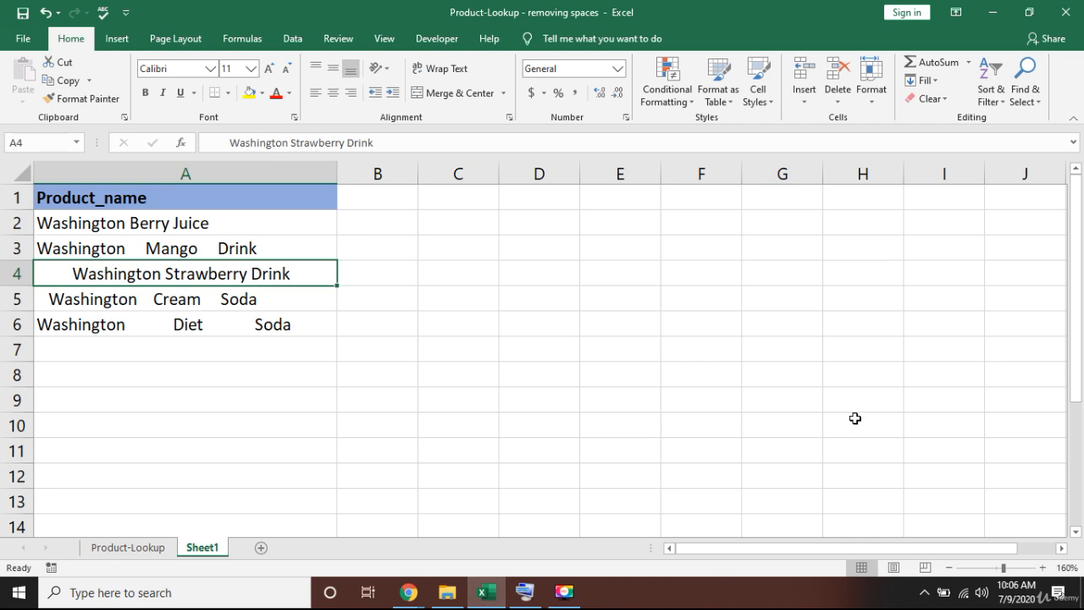
Delete the extra spaces before 'Drink' in A3, then revert the change.
key("Down")
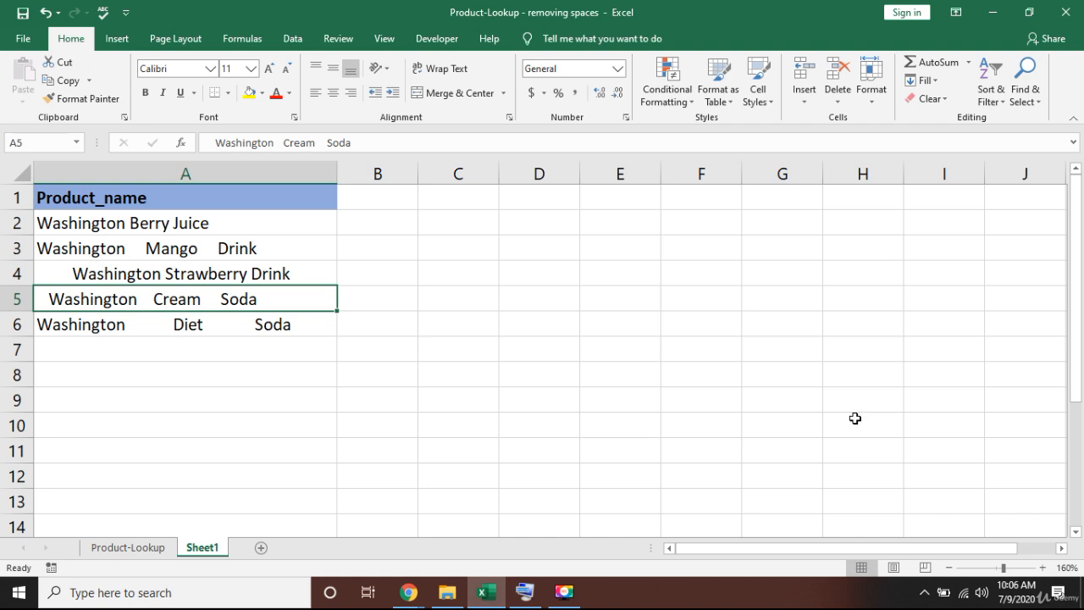
key("Down")
key("Up")
key("Up")
key("Up")
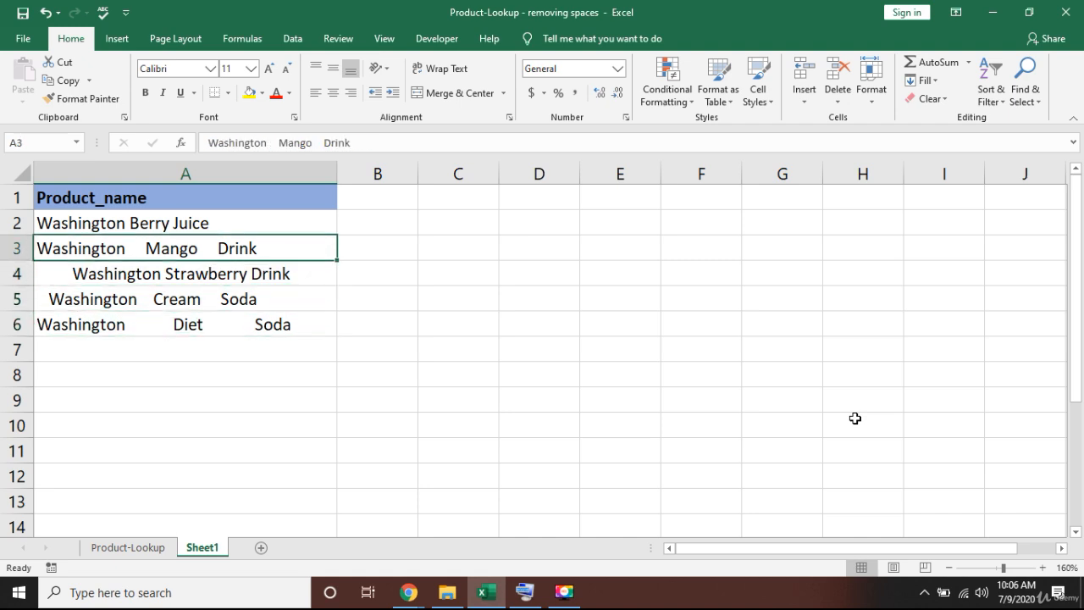
key("F2")
key("Left")
key("Left")
key("Left")
key("Left")
key("Left")
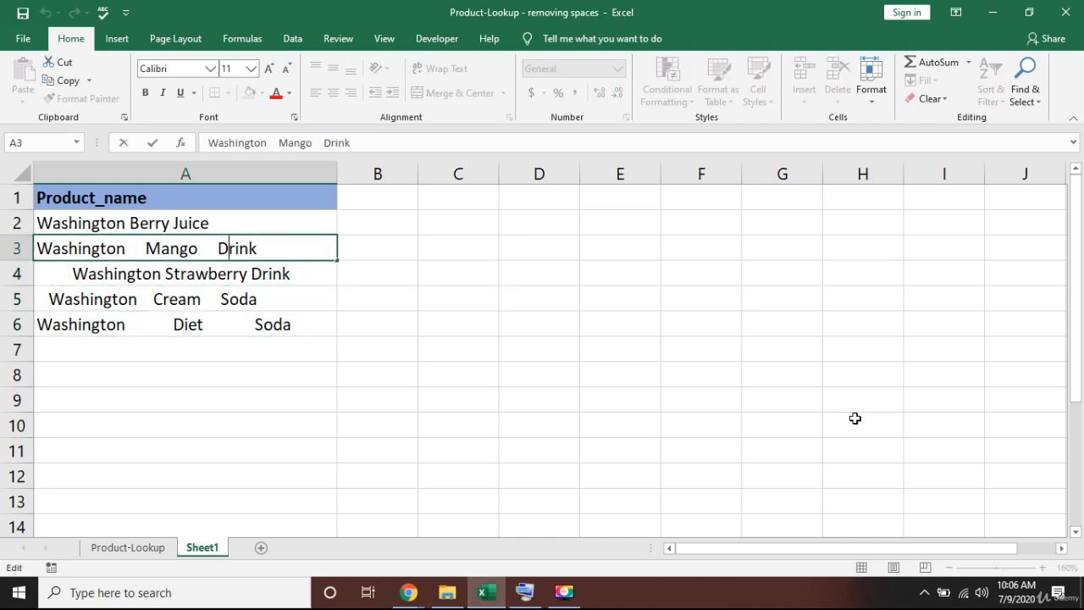
key("BackSpace")
key("BackSpace")
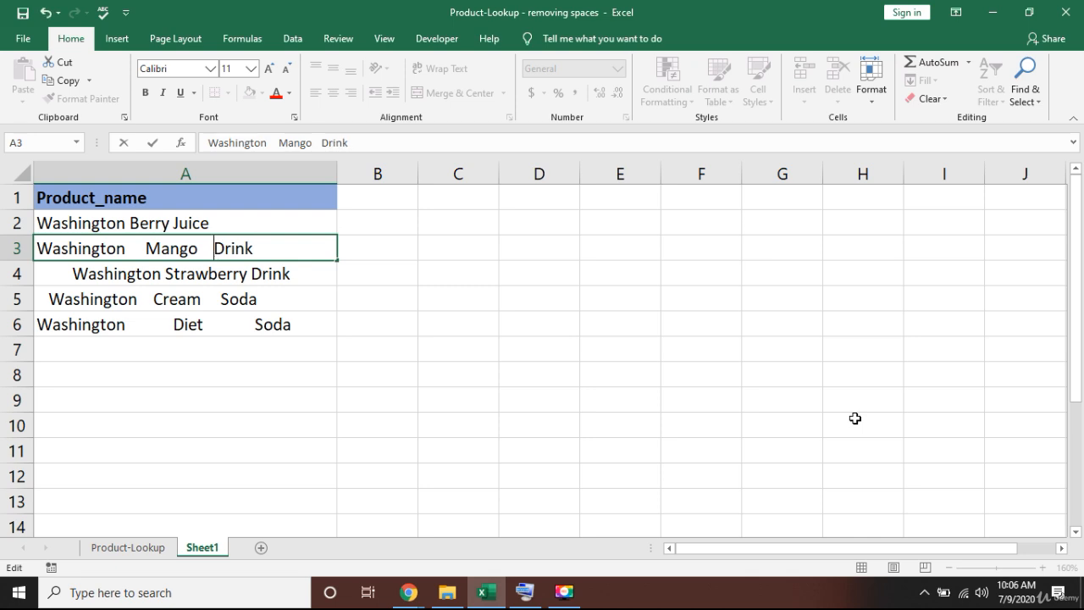
key("BackSpace")
key("BackSpace")
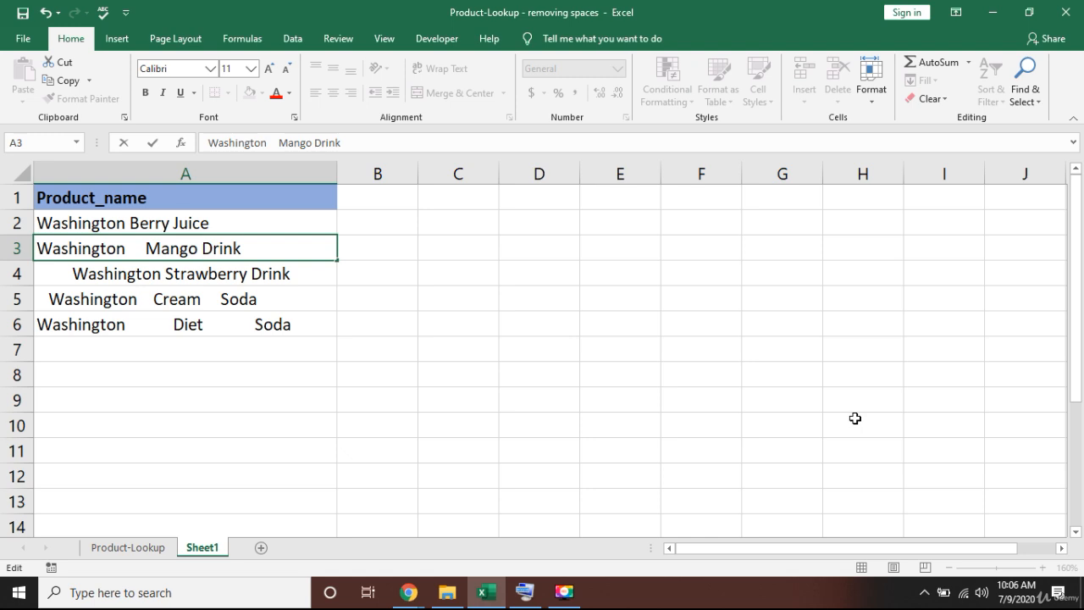
key("Return")
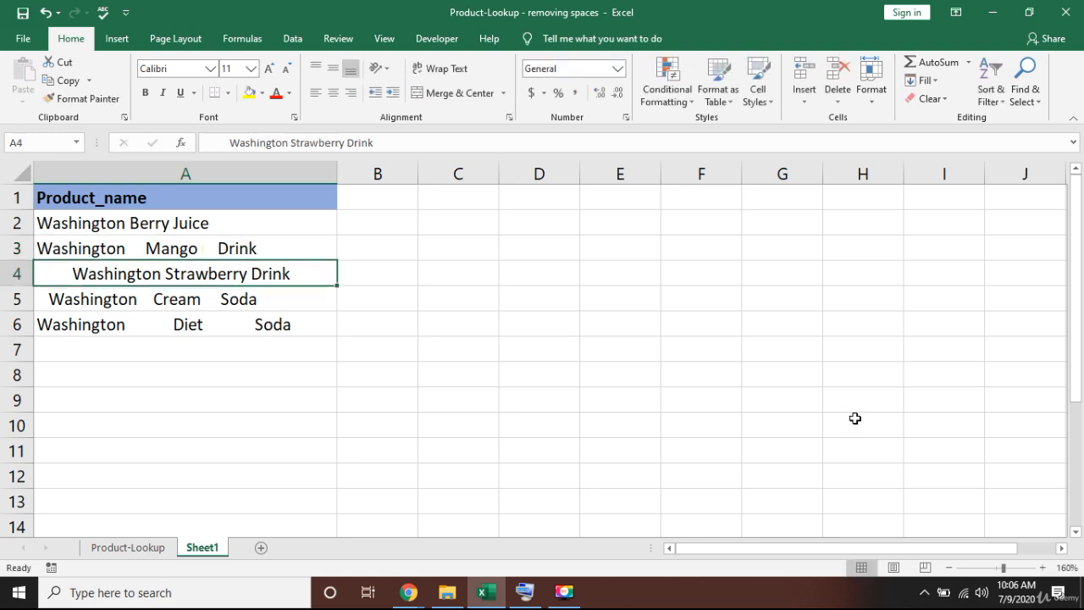
key("Up")
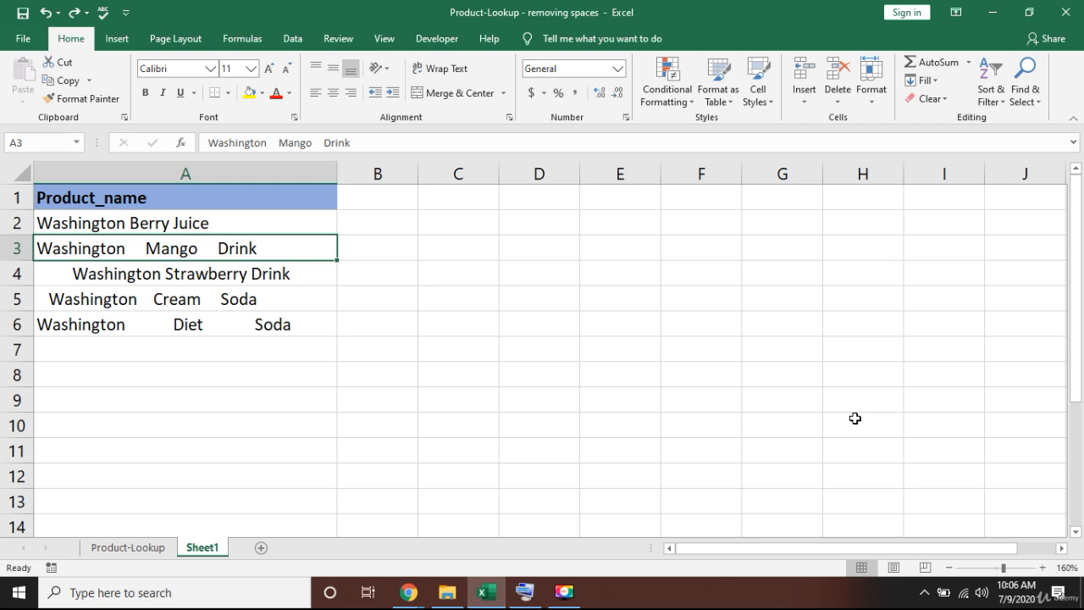
Overwrite A3 with 'dsf', then undo to restore Washington Mango Drink.
key("Down")
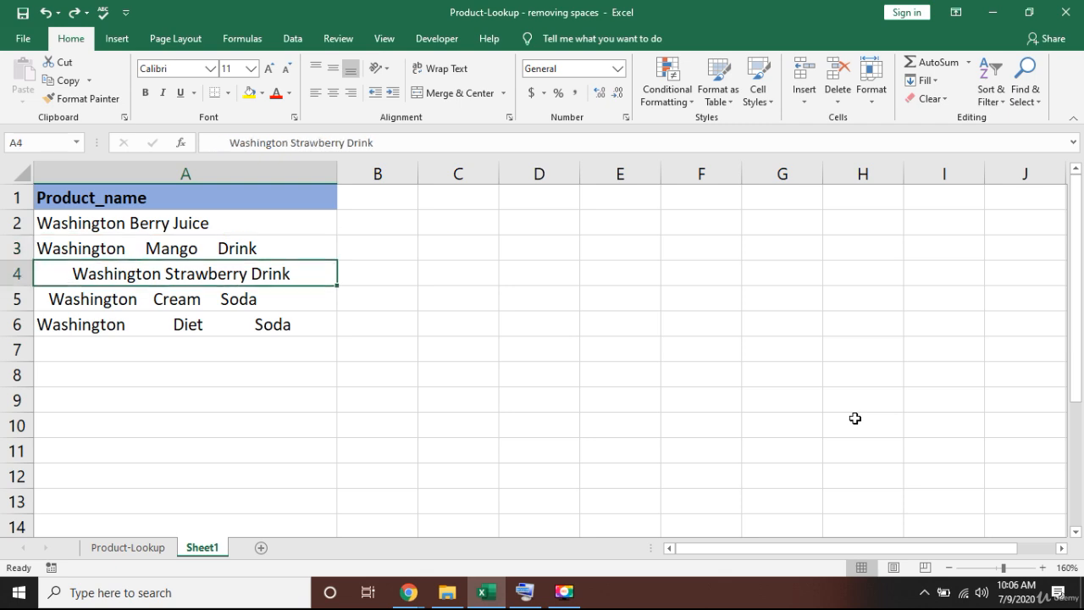
key("Up")
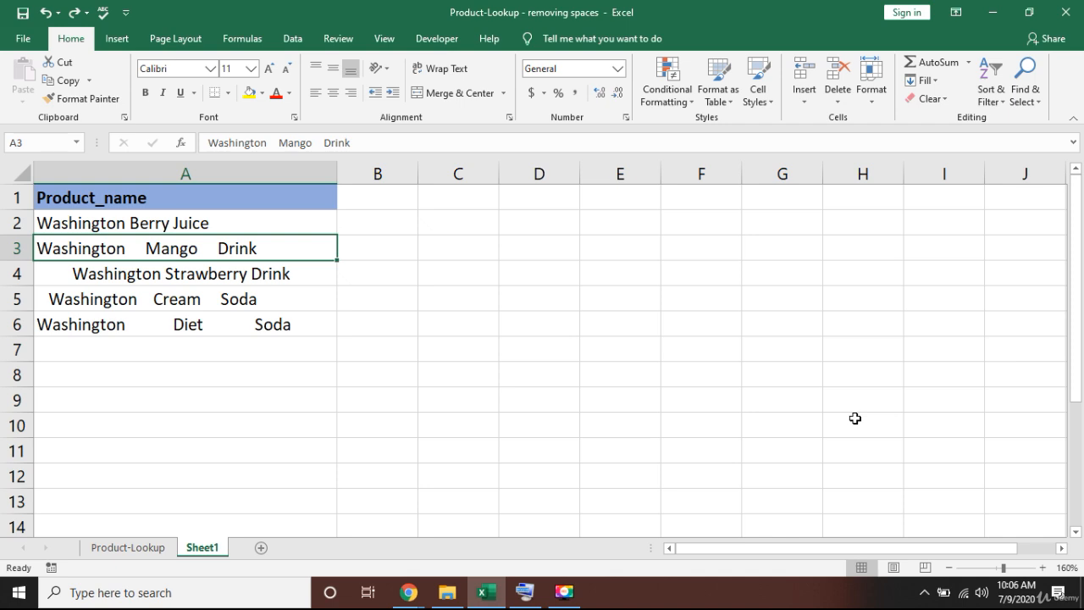
key("Down")
key("Up")
type("dsf")
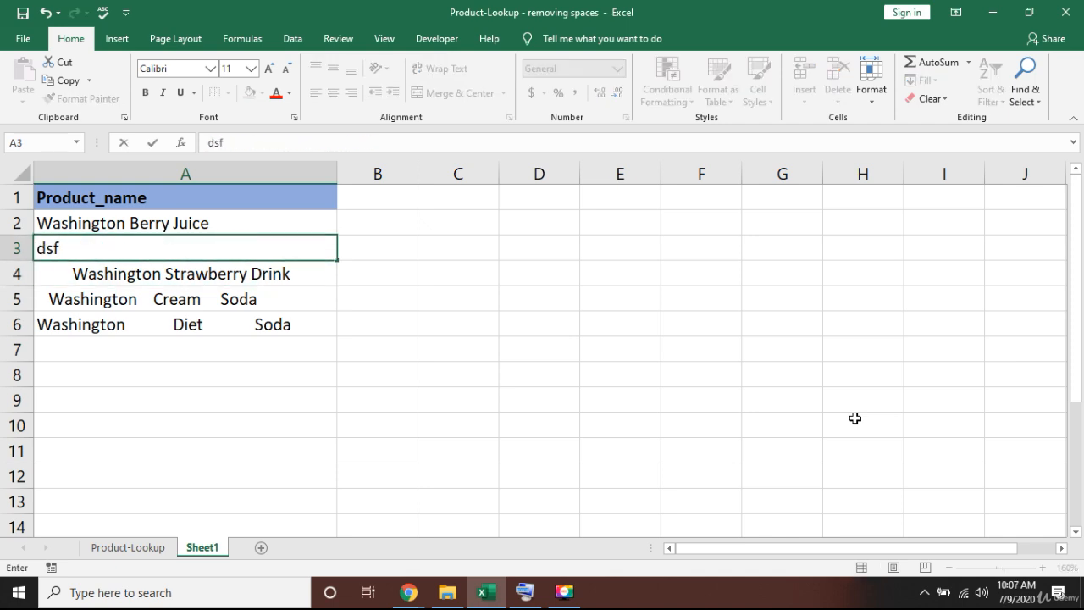
key("Return")
key("Down")
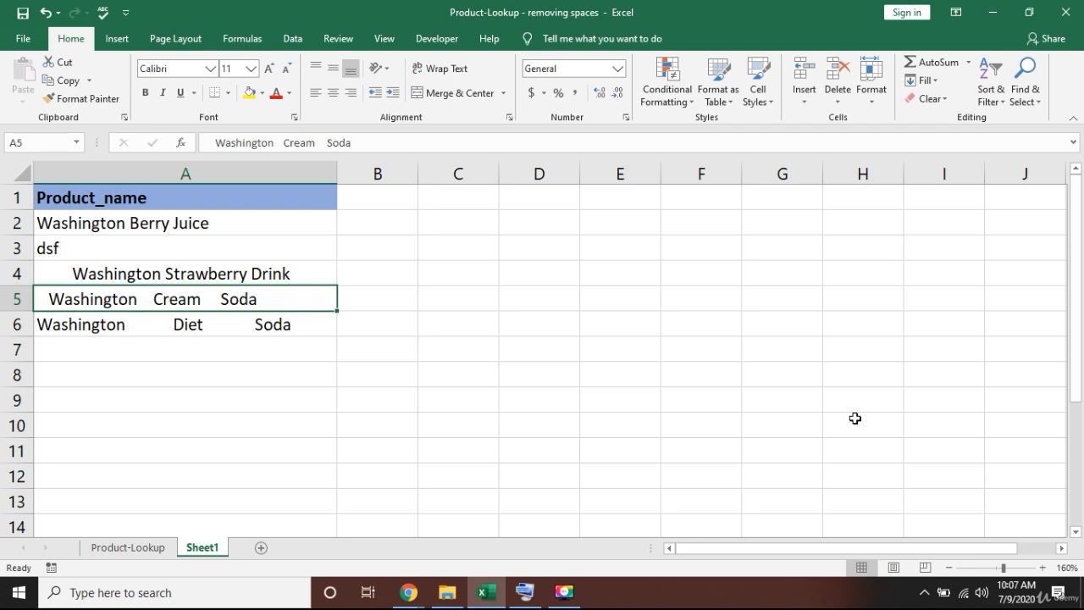
key("ctrl+z")
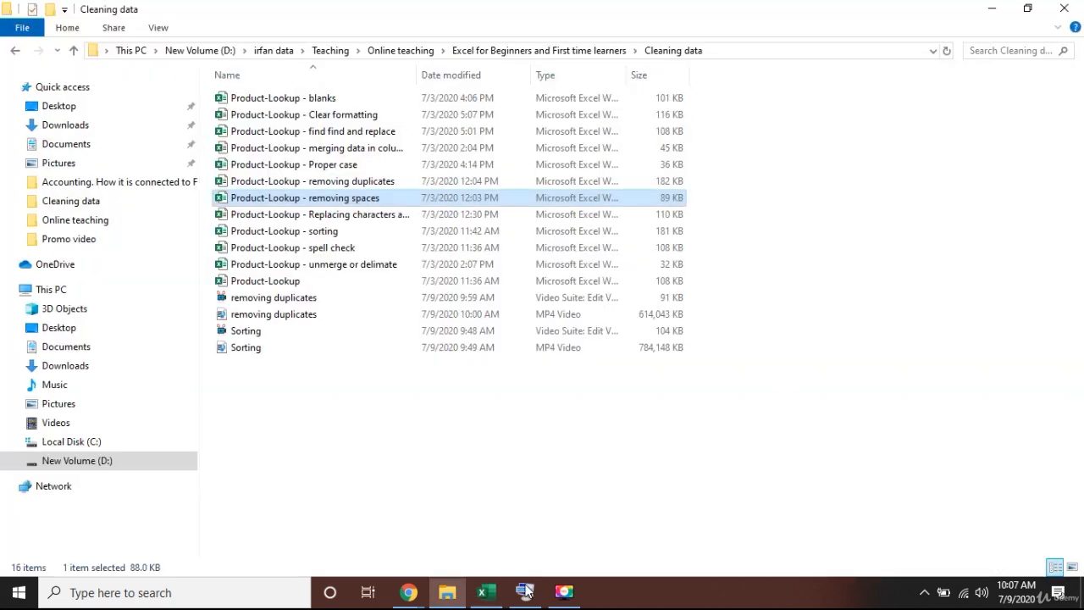
Bring up the on-screen keyboard, then tuck it away again.
left_click(525, 591)
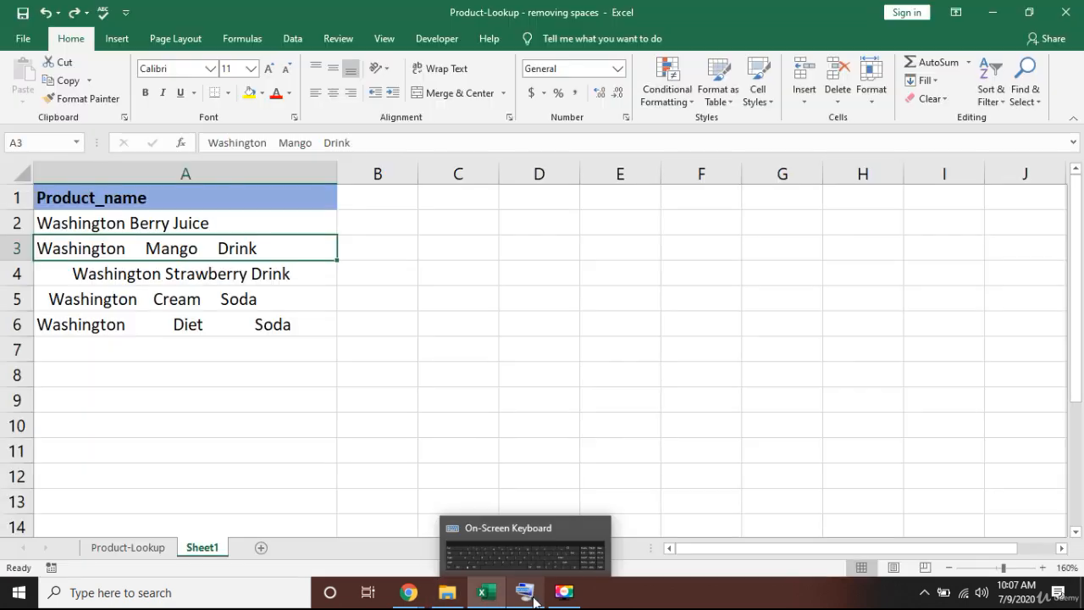
left_click(525, 591)
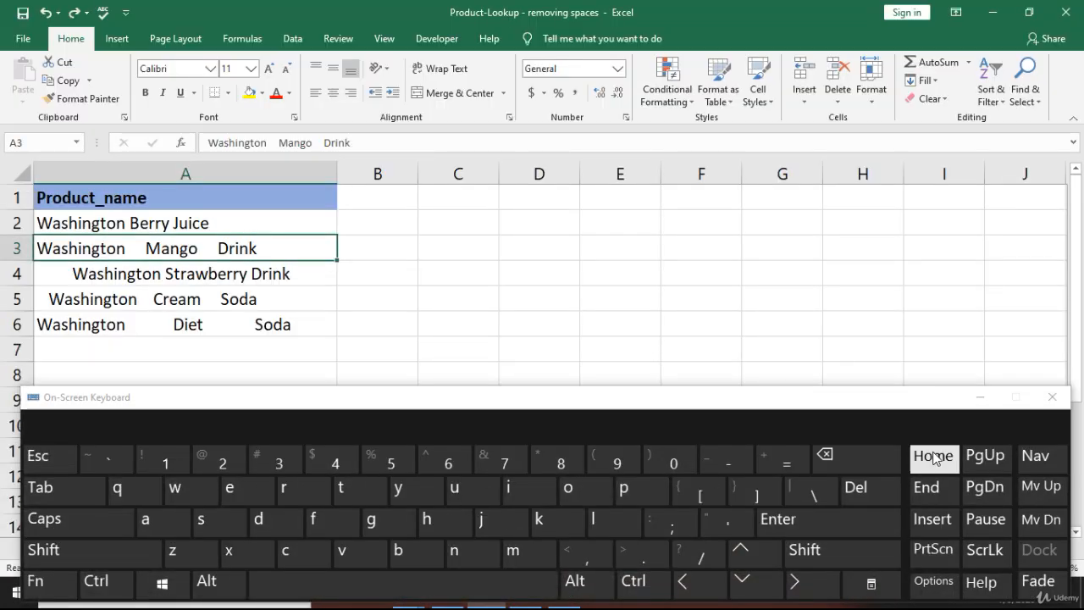
left_click(979, 398)
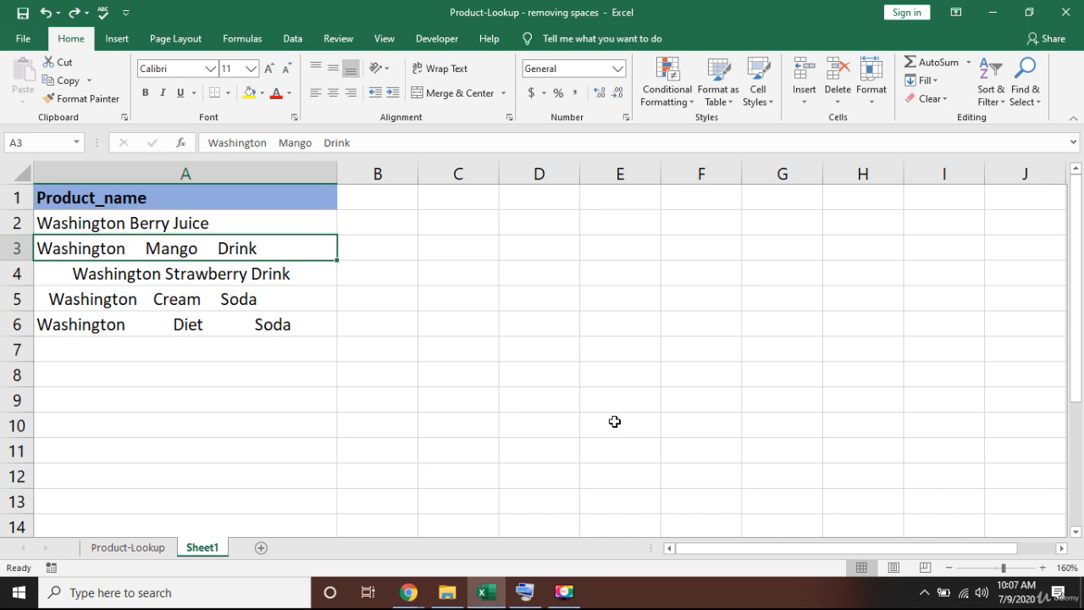
Recheck A3's text without changing it, then move to cell B2.
key("F2")
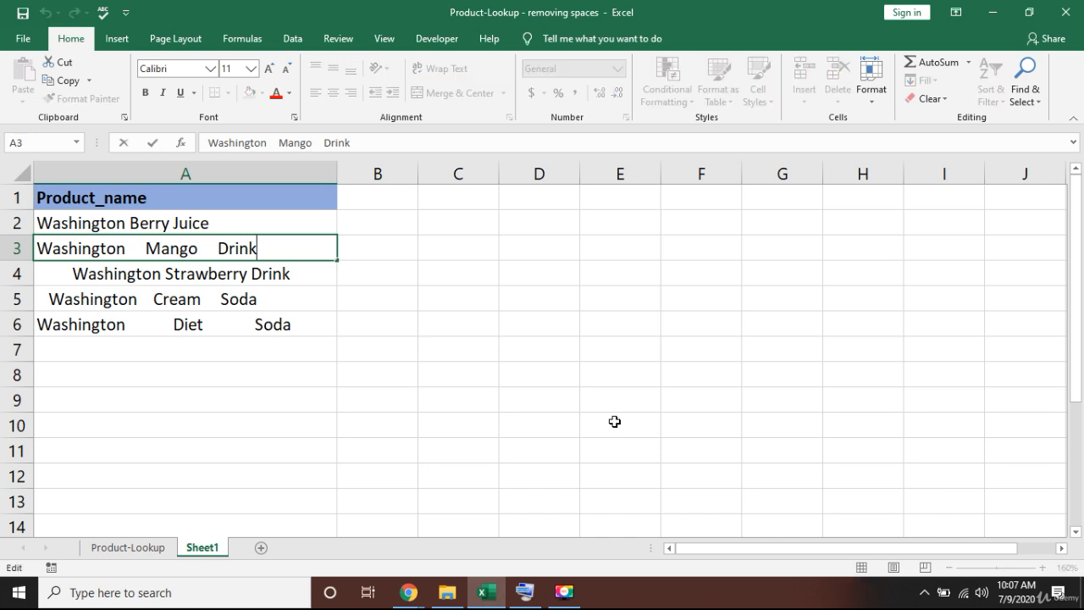
key("Left")
key("Left")
key("Left")
key("Left")
key("Left")
key("Return")
key("Up")
key("Up")
key("Right")
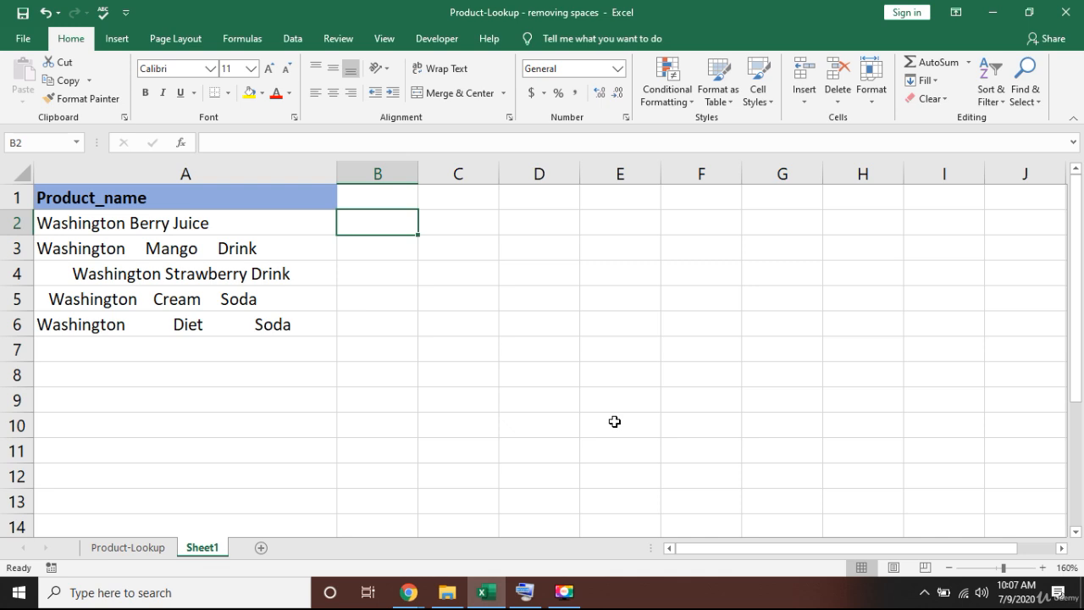
Enter =TRIM(A2) in B2, returning Washington Berry Juice.
type("=tri")
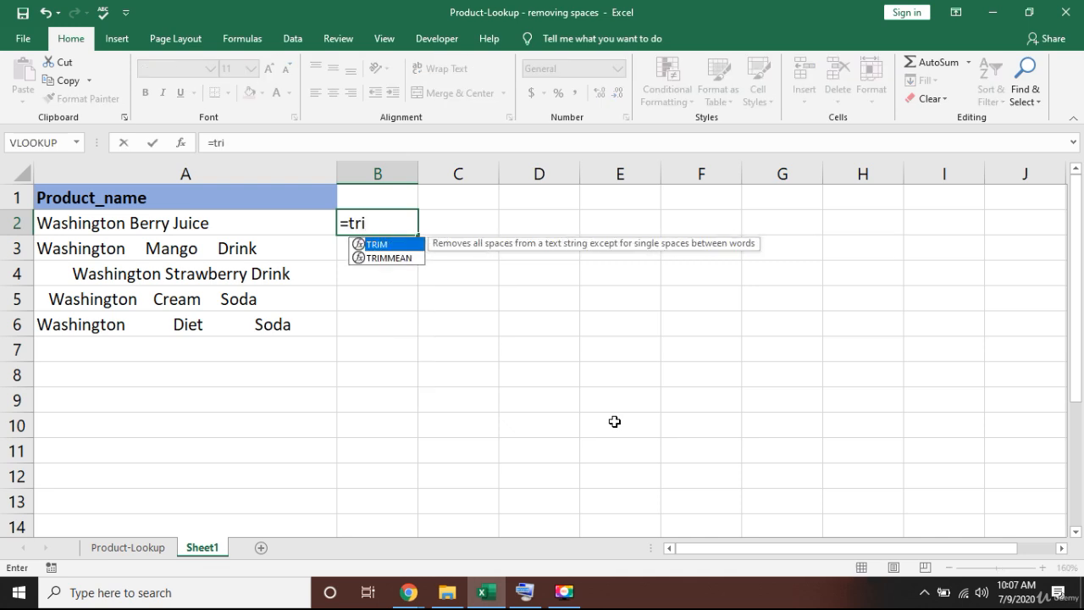
type("m")
key("Tab")
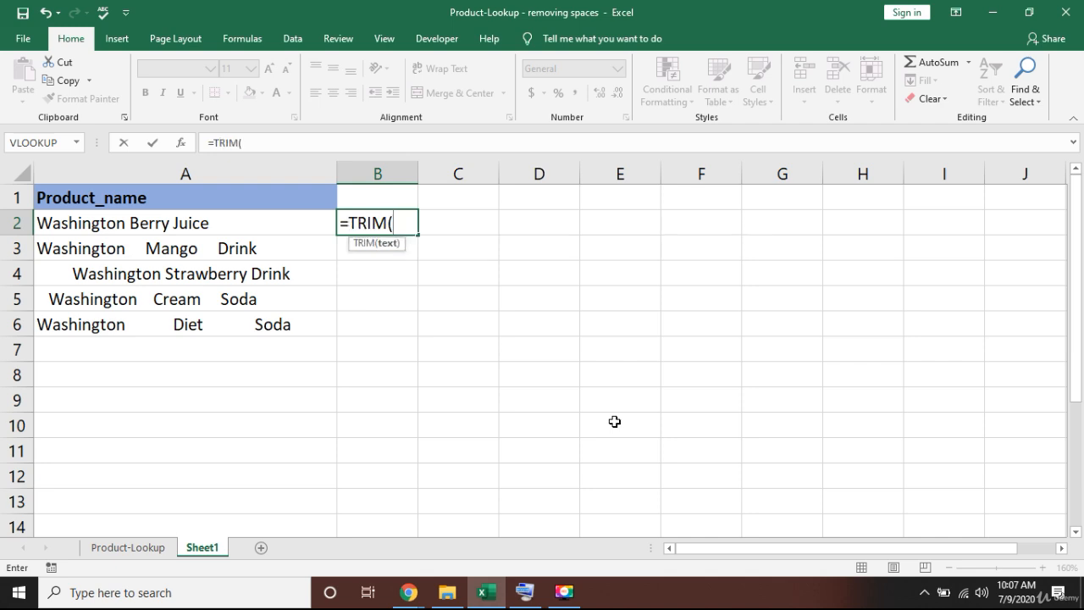
key("Left")
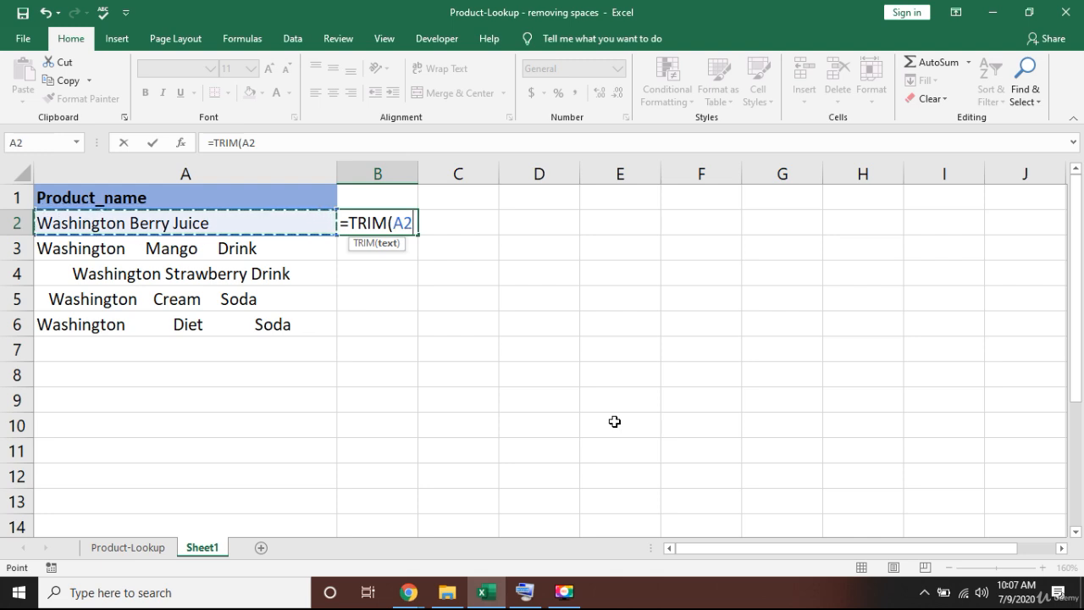
key("ctrl+Return")
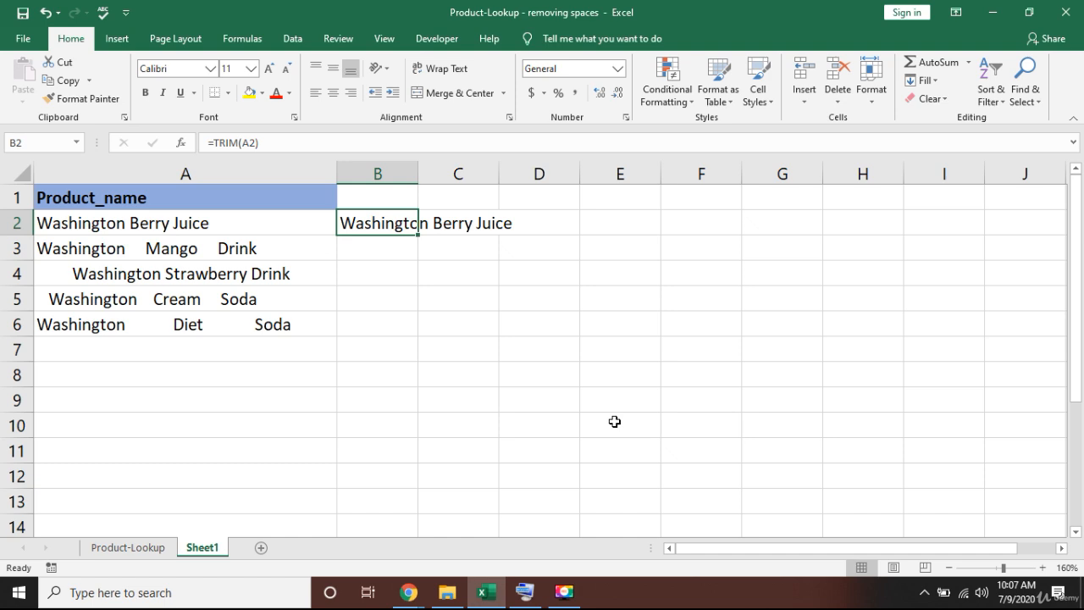
Copy =TRIM(A2) from B2 into B3:B6 and review the five trimmed names.
left_click(615, 421)
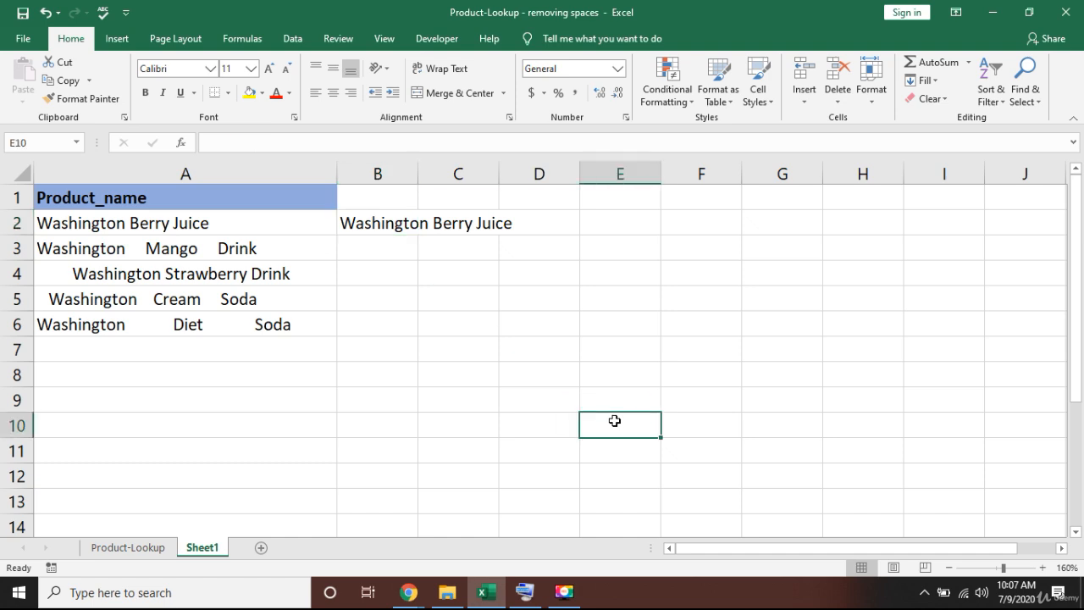
left_click(364, 223)
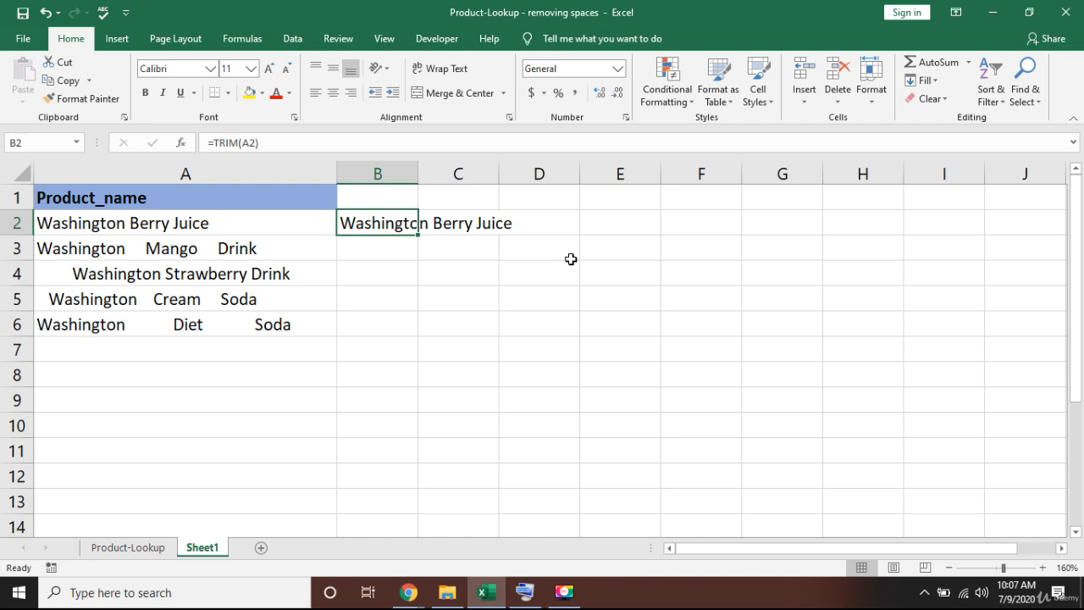
key("ctrl+c")
key("shift+Down")
key("shift+Down")
key("shift+Down")
key("shift+Down")
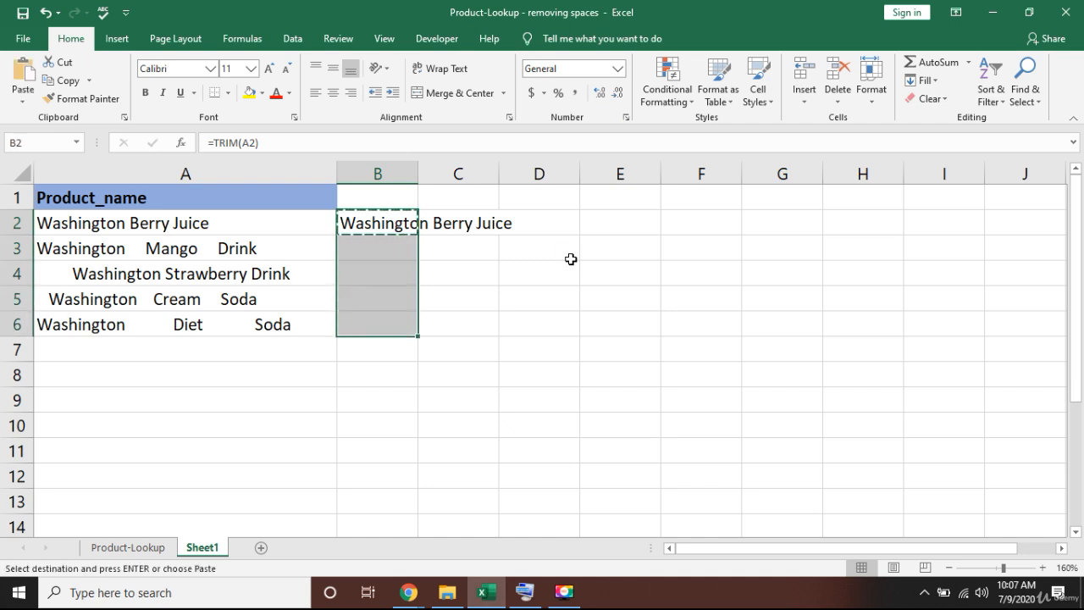
key("ctrl+v")
key("Escape")
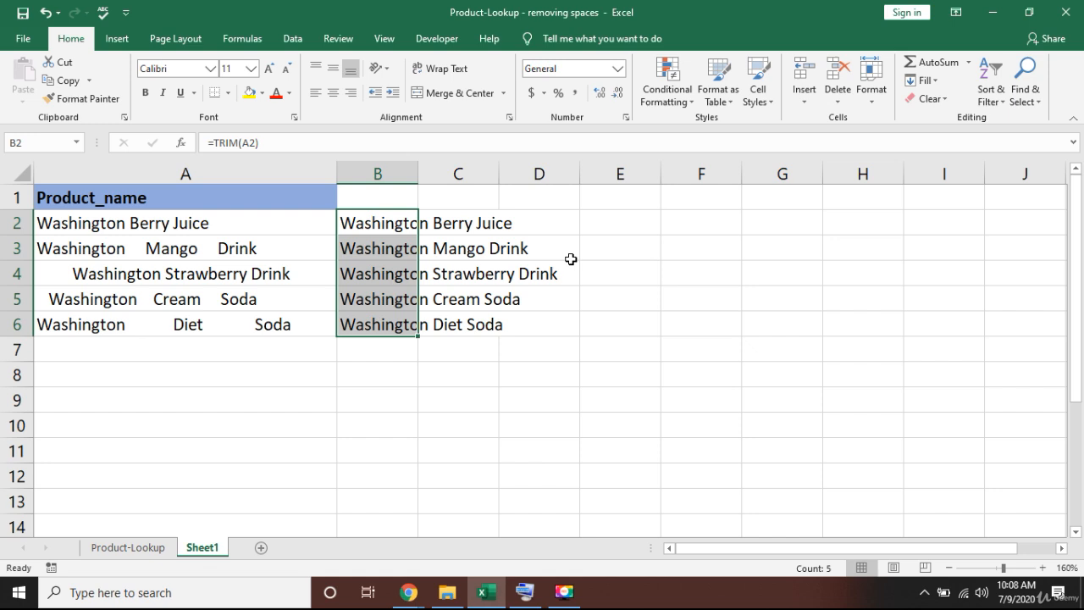
key("Down")
key("Down")
key("Down")
key("Down")
key("Down")
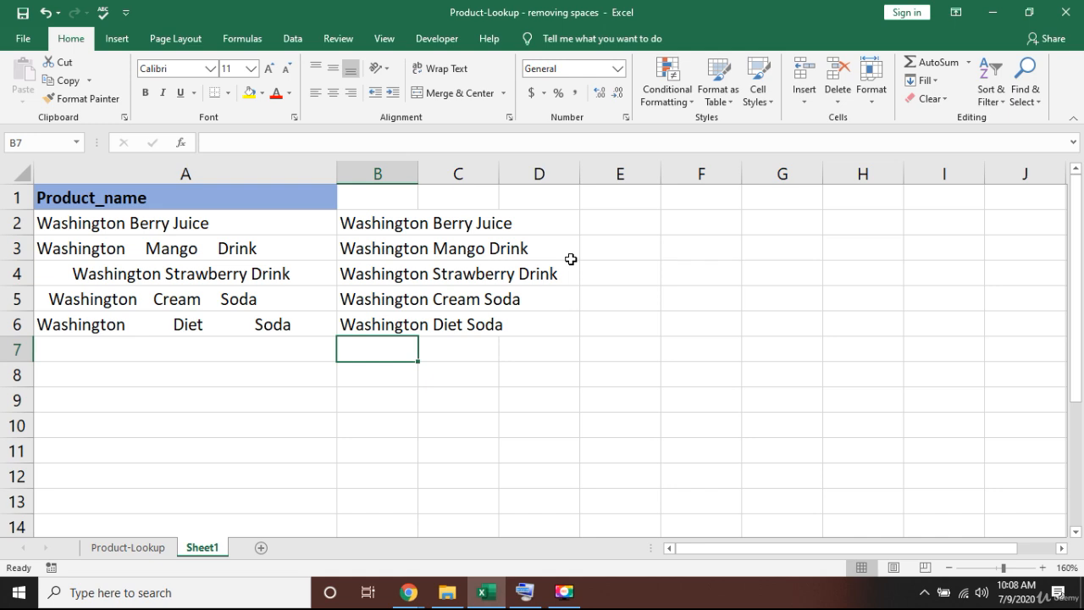
key("Up")
key("Up")
key("Up")
key("Up")
key("Up")
key("ctrl+shift+Down")
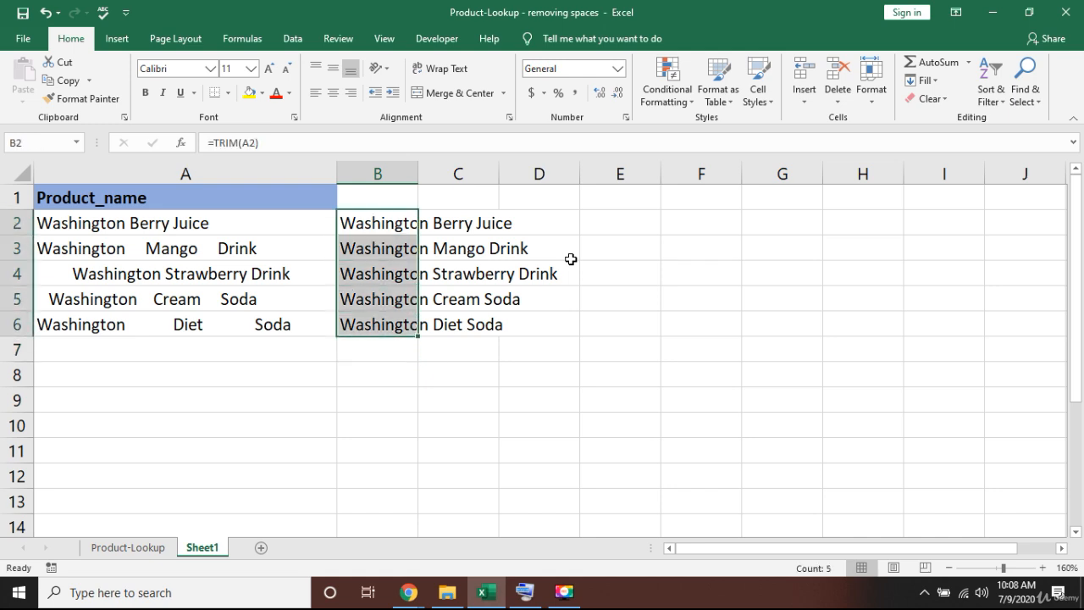
Clear the trimmed results from B2:B6.
key("Delete")
key("Down")
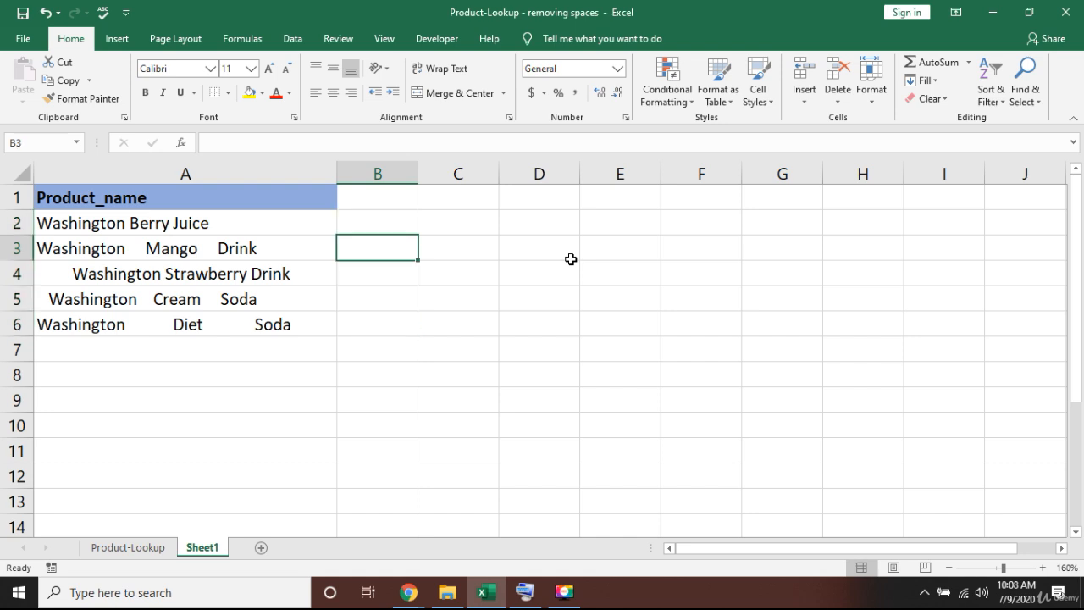
key("Up")
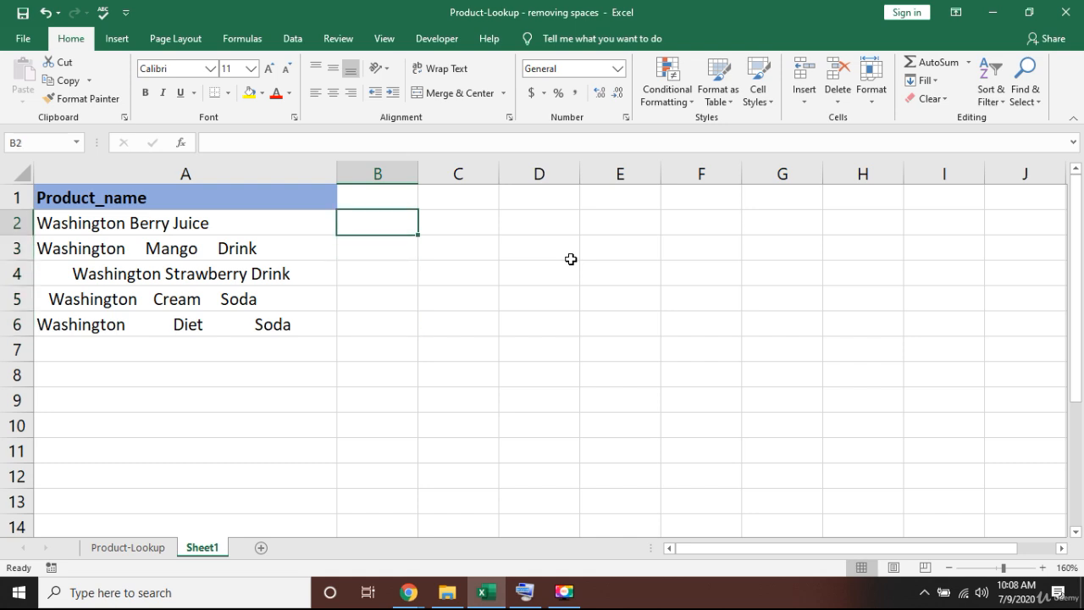
Retype =TRIM(A2) in B2, using the on-screen keyboard for the closing bracket.
type("=")
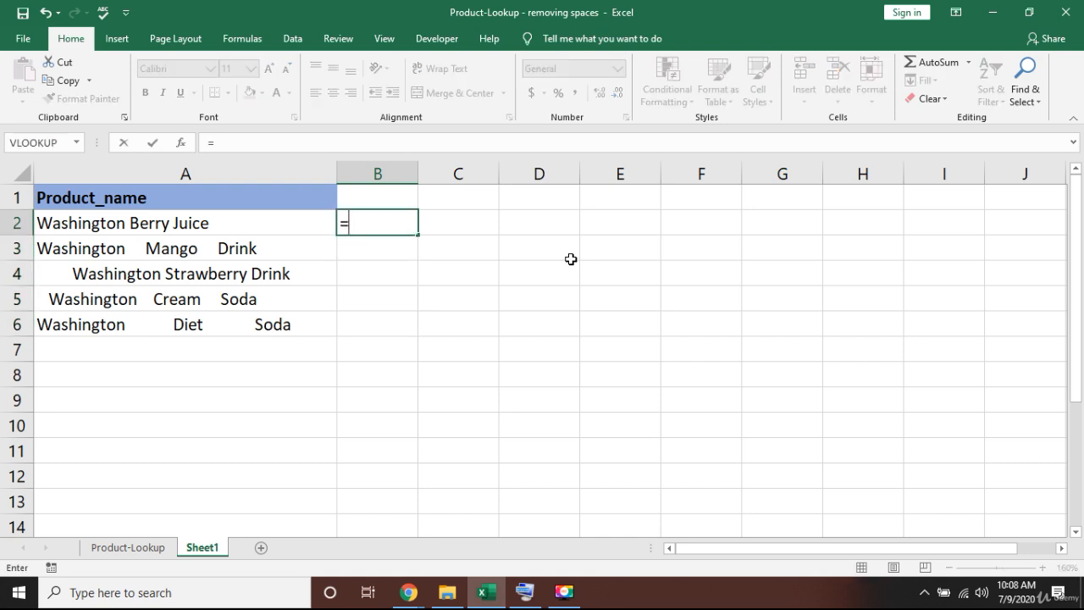
type("tri")
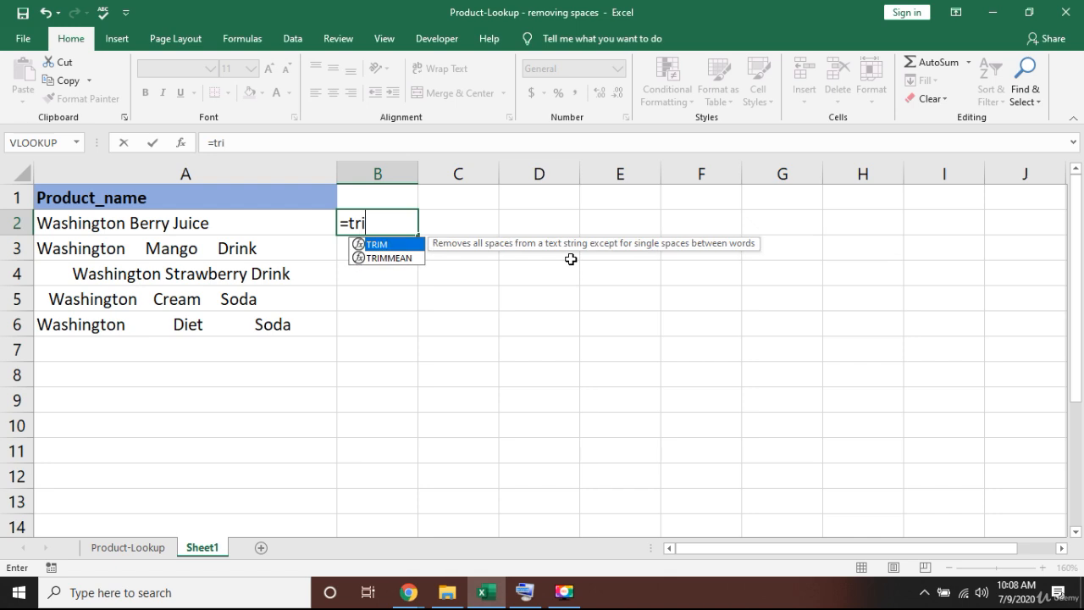
type("m")
left_click(530, 597)
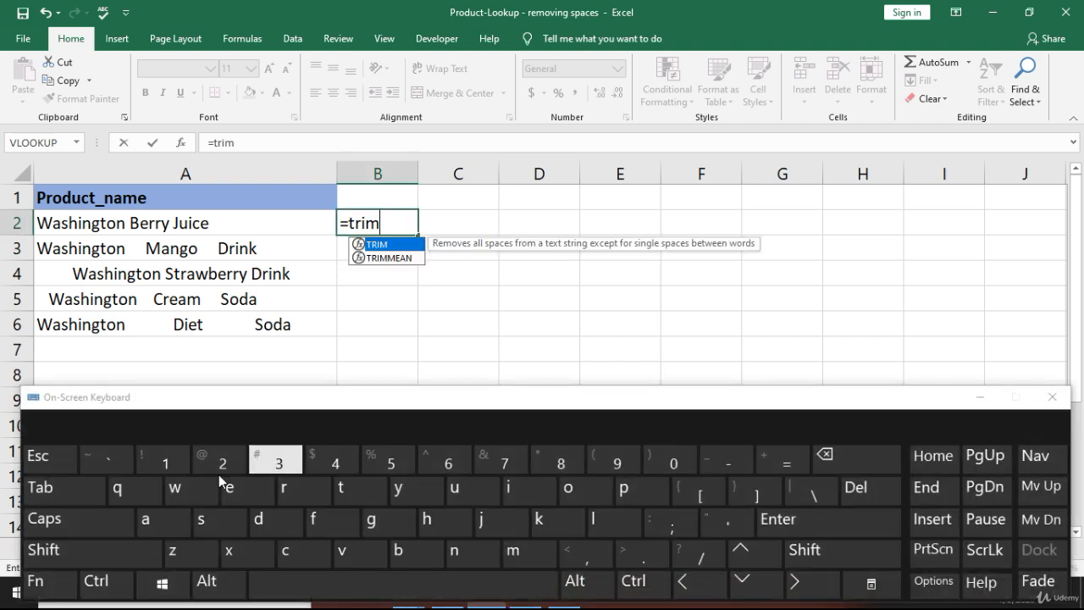
left_click(70, 502)
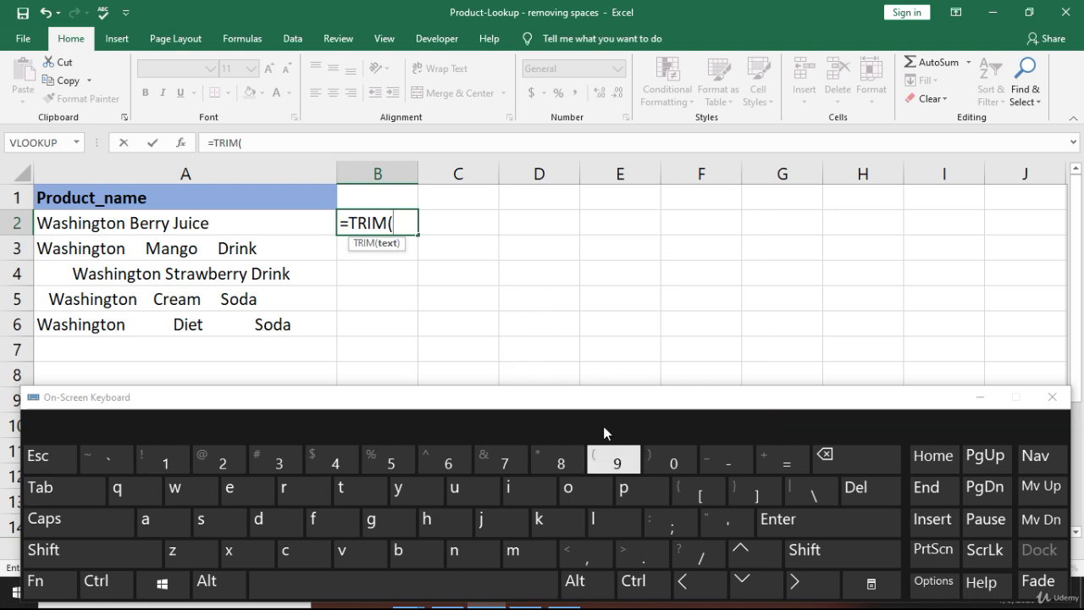
left_click(701, 584)
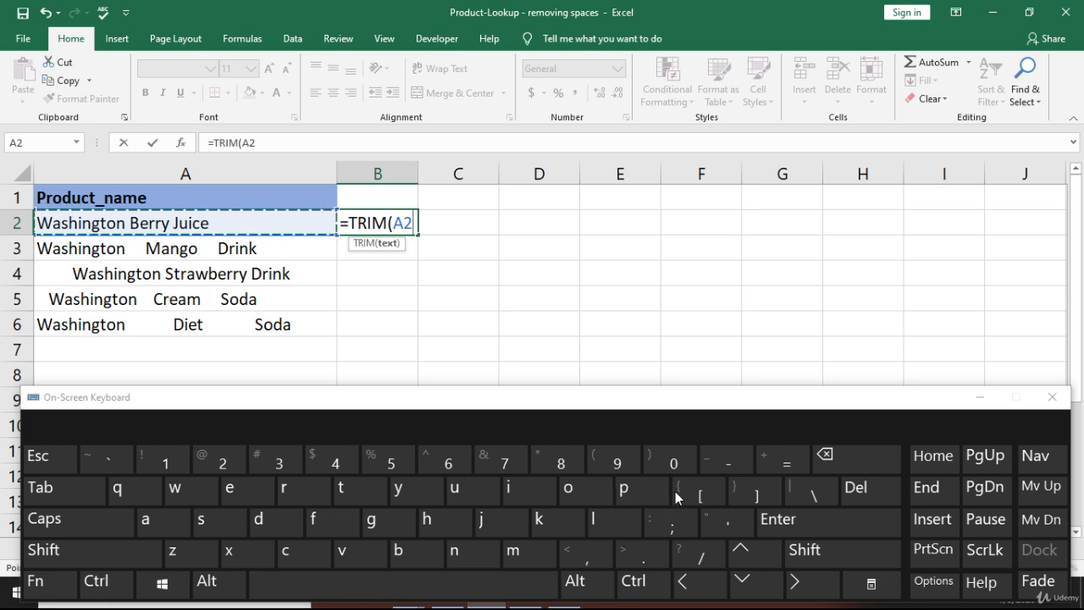
left_click(807, 552)
left_click(675, 467)
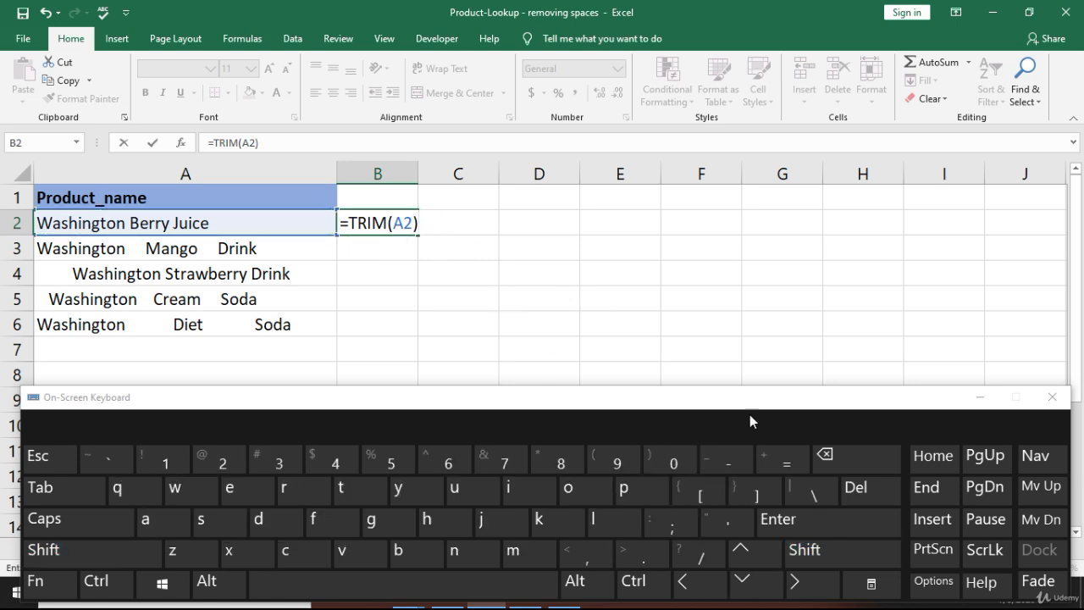
left_click(826, 528)
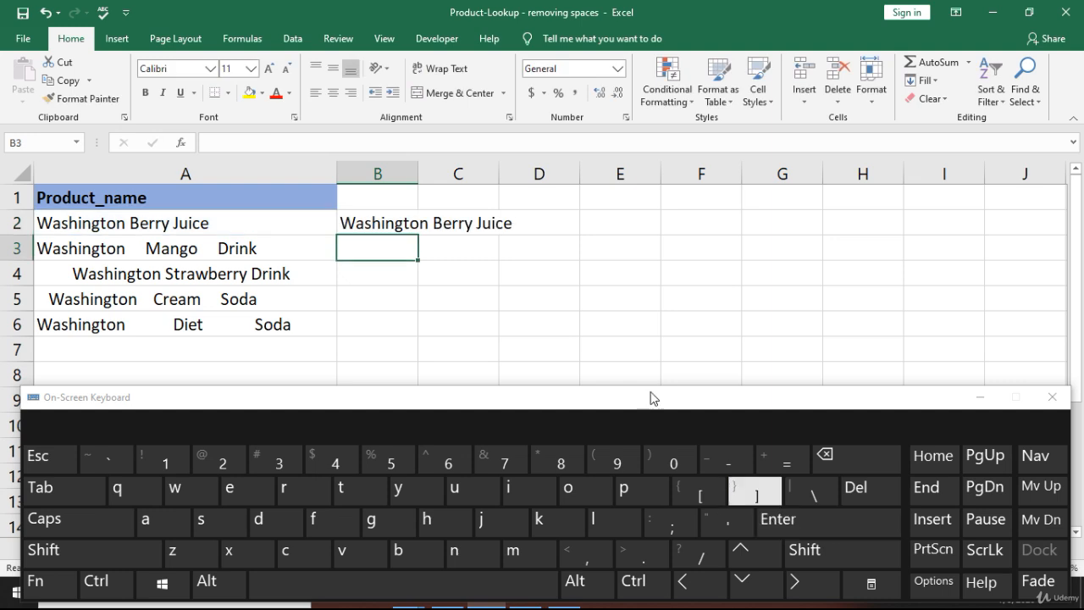
Copy B2's TRIM formula into B3:B6 using the on-screen keyboard's Ctrl shortcuts.
left_click(398, 224)
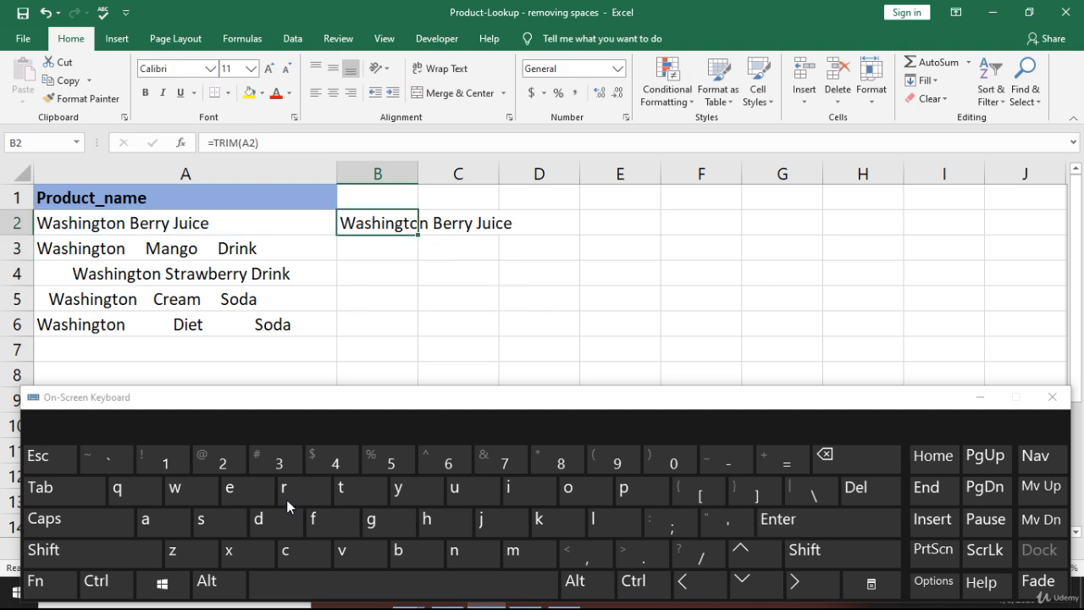
left_click(98, 582)
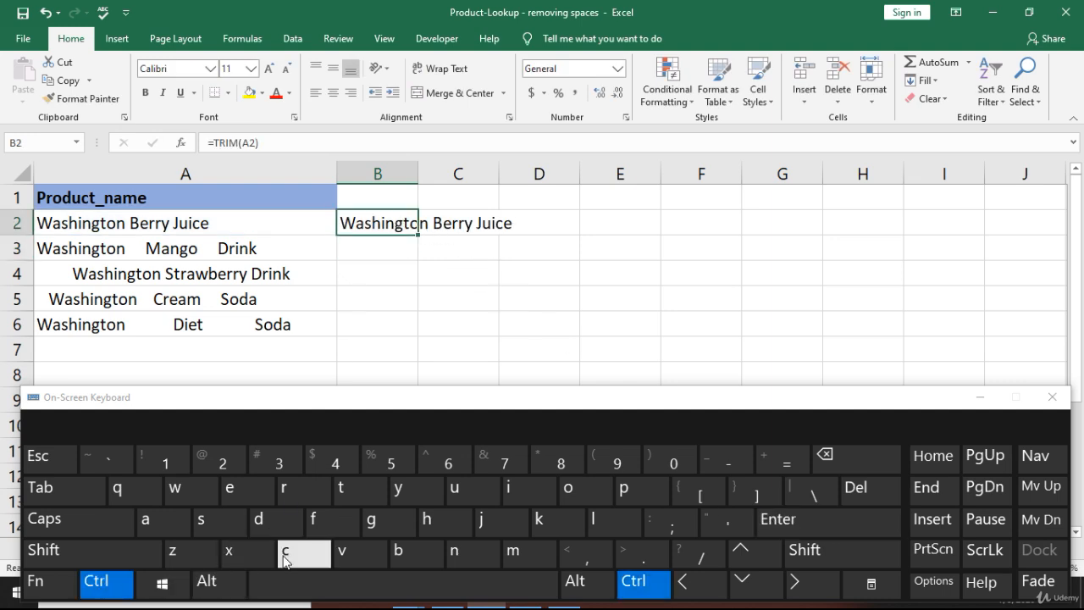
left_click(285, 552)
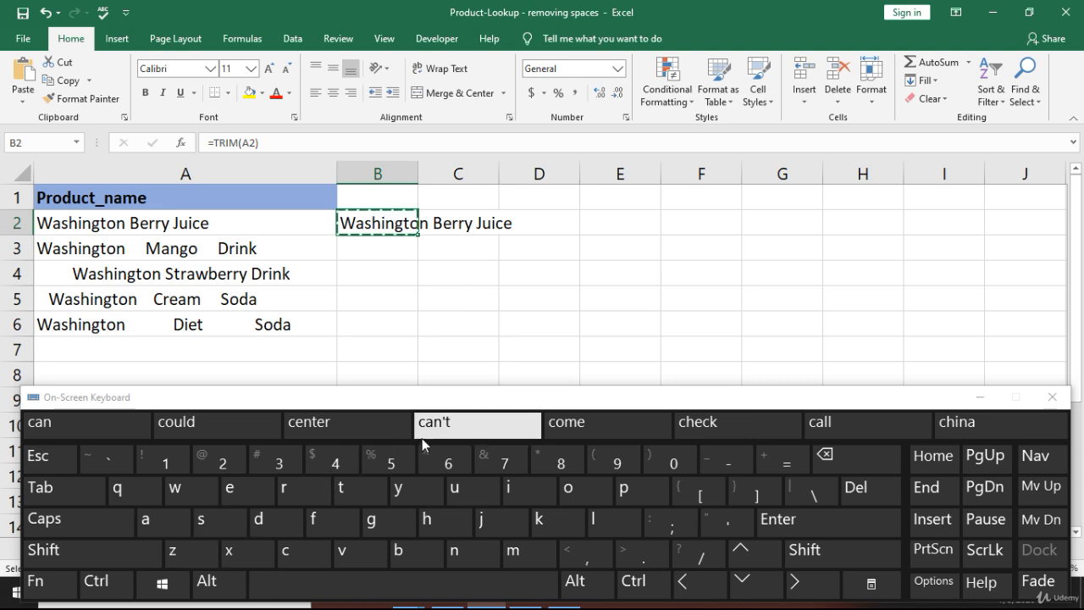
key("shift")
left_click(758, 584)
left_click(758, 584)
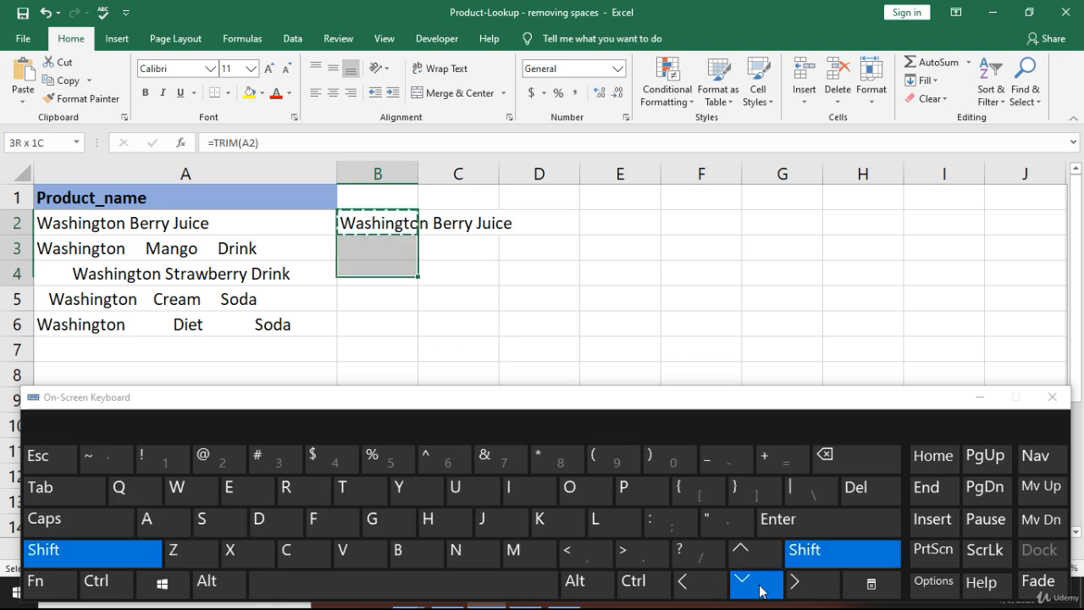
left_click(758, 584)
left_click(759, 584)
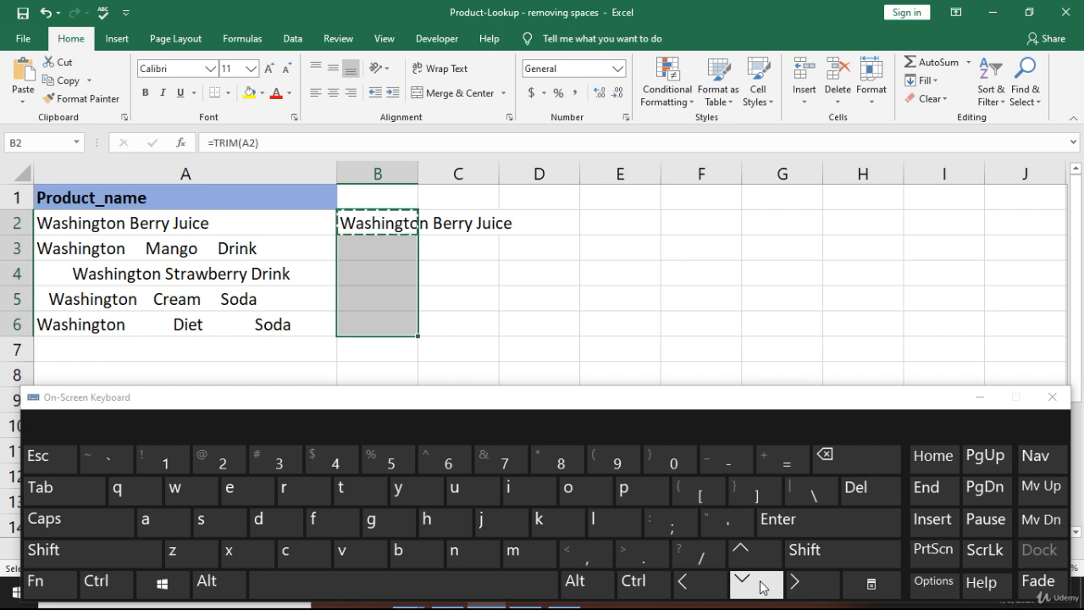
left_click(108, 584)
left_click(342, 553)
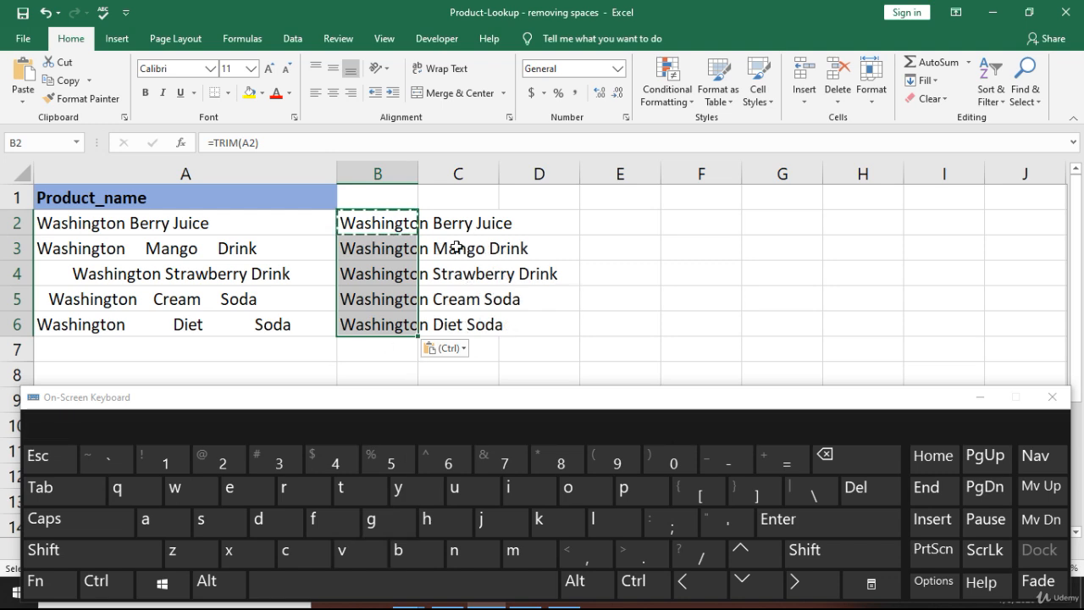
Clear the copy marquee, hide the on-screen keyboard, and select A6.
key("Escape")
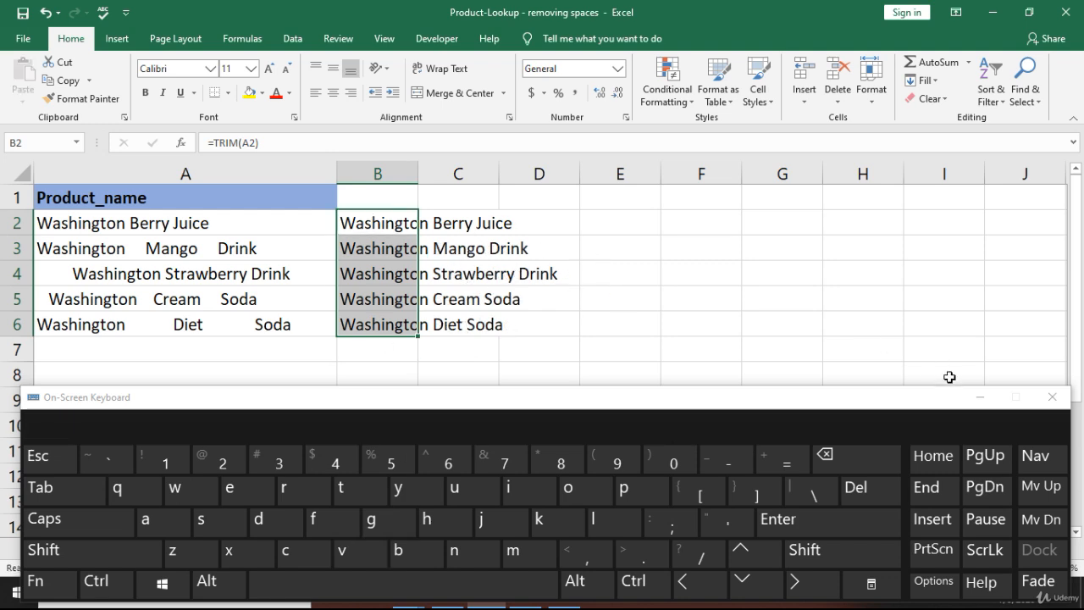
left_click(978, 400)
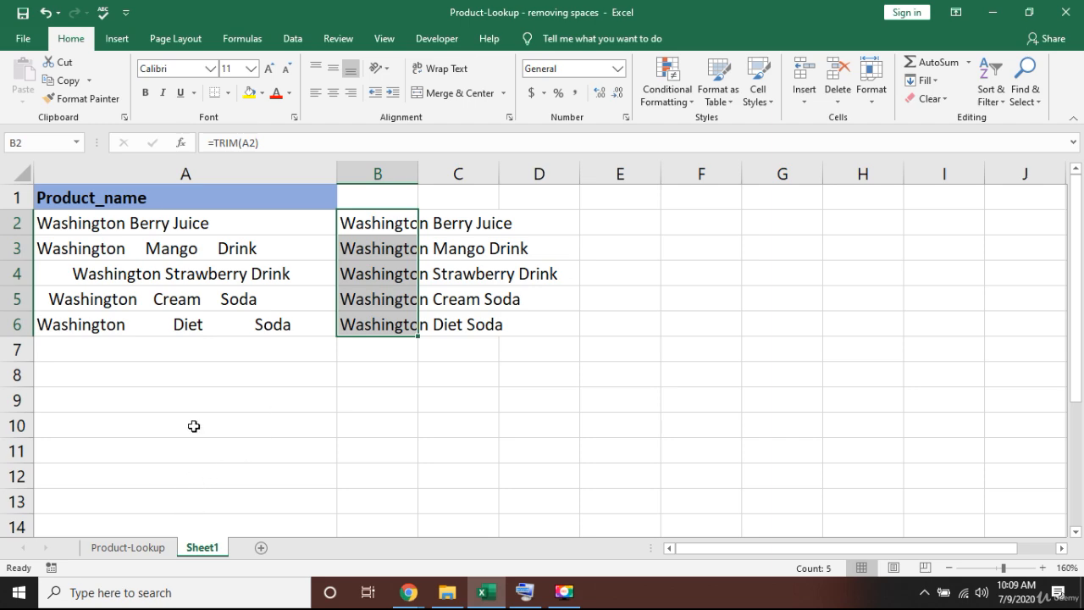
left_click(176, 318)
On Product-Lookup, widen column C so full names like Canned String Beans show.
left_click(127, 547)
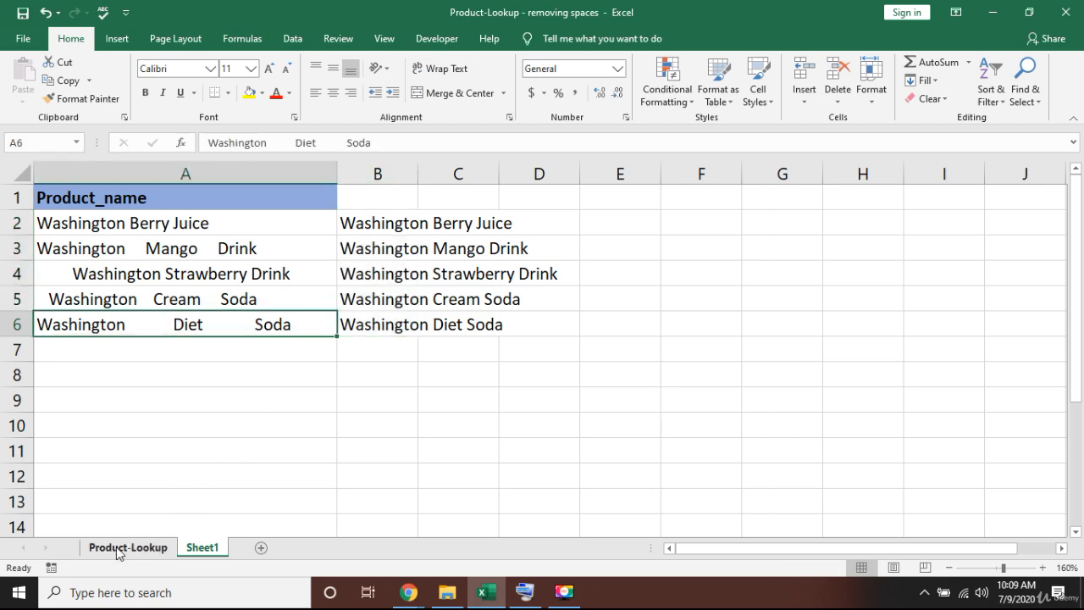
left_click(339, 302)
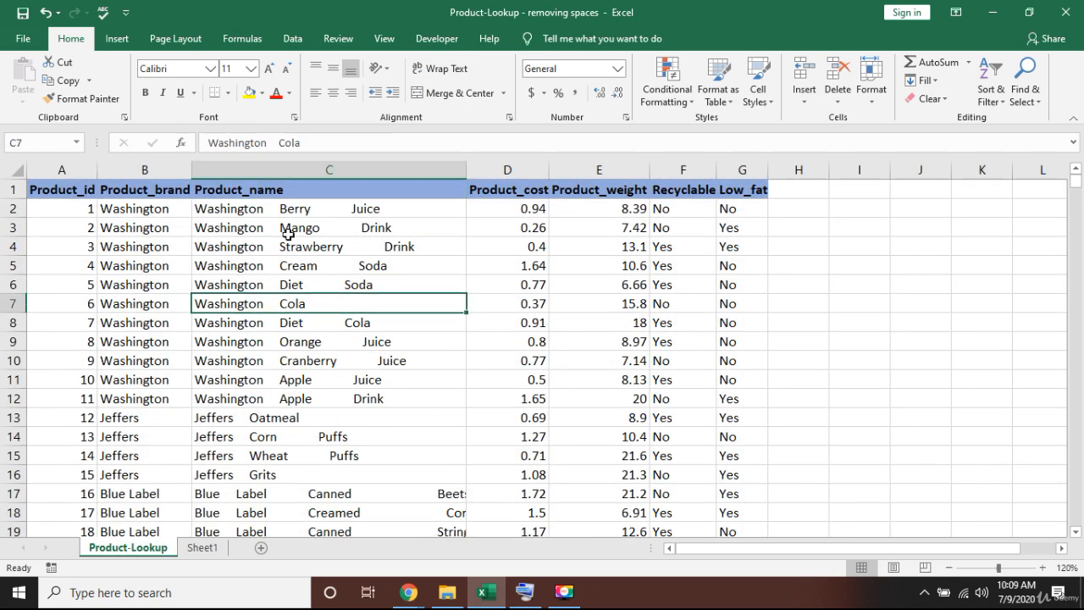
scroll(316, 429, "down", 2)
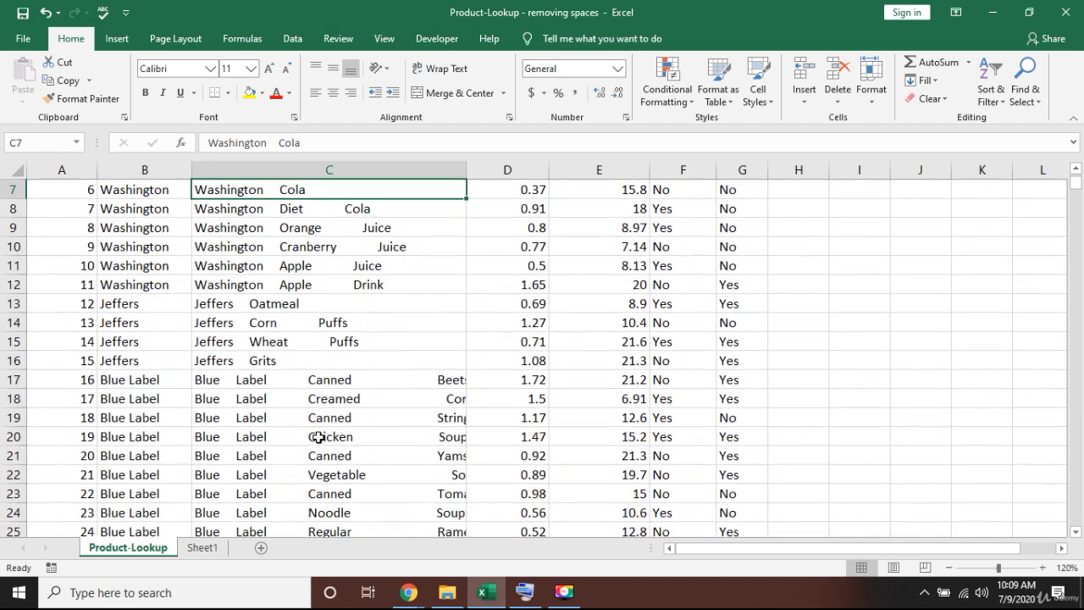
scroll(340, 385, "up", 2)
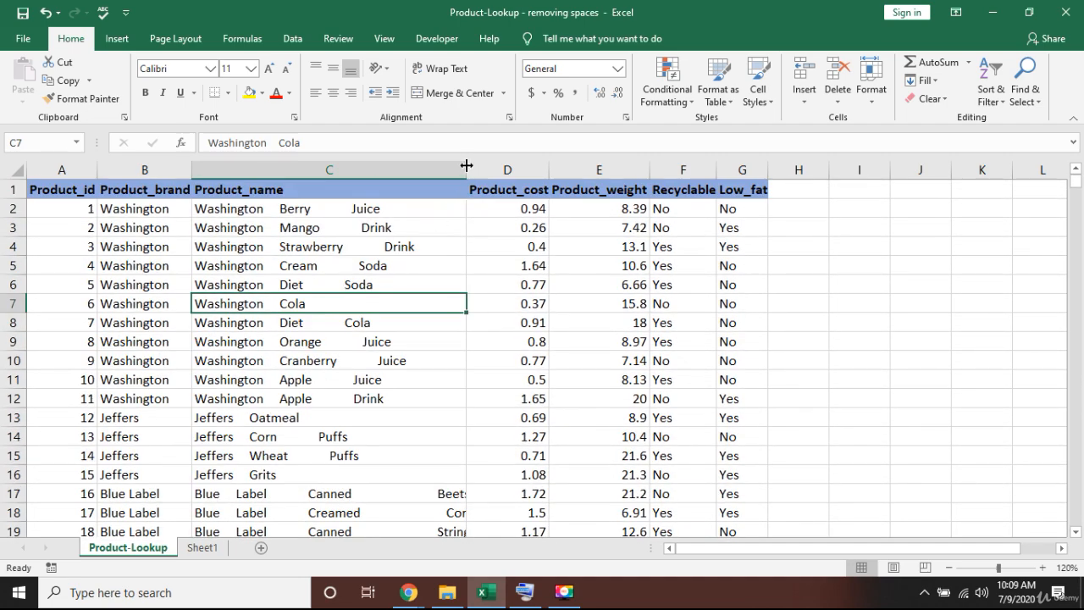
left_click_drag(465, 168, 542, 169)
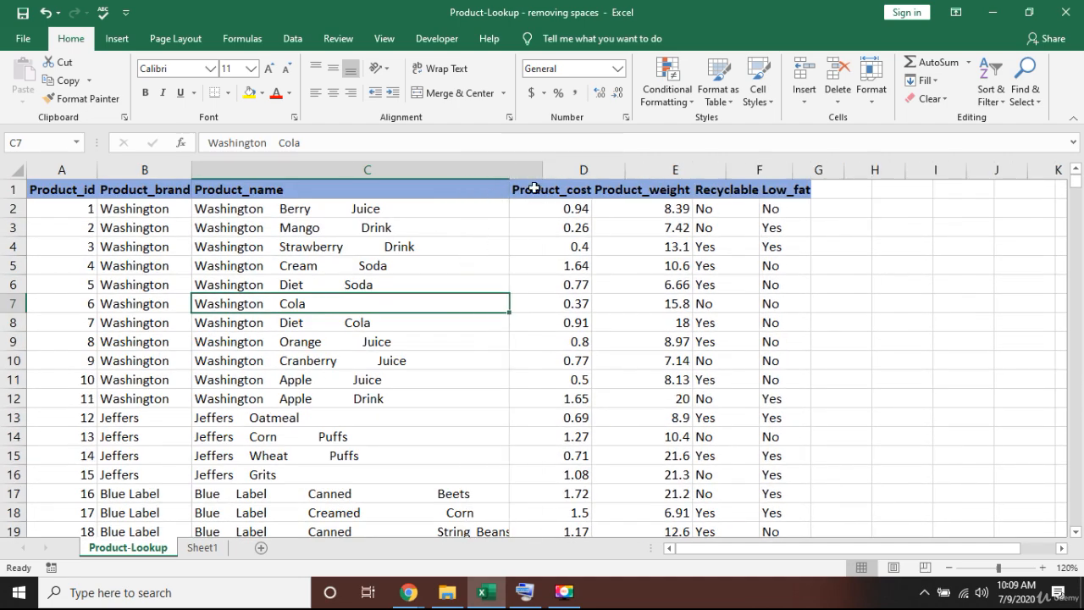
scroll(376, 415, "down", 8)
scroll(376, 436, "up", 8)
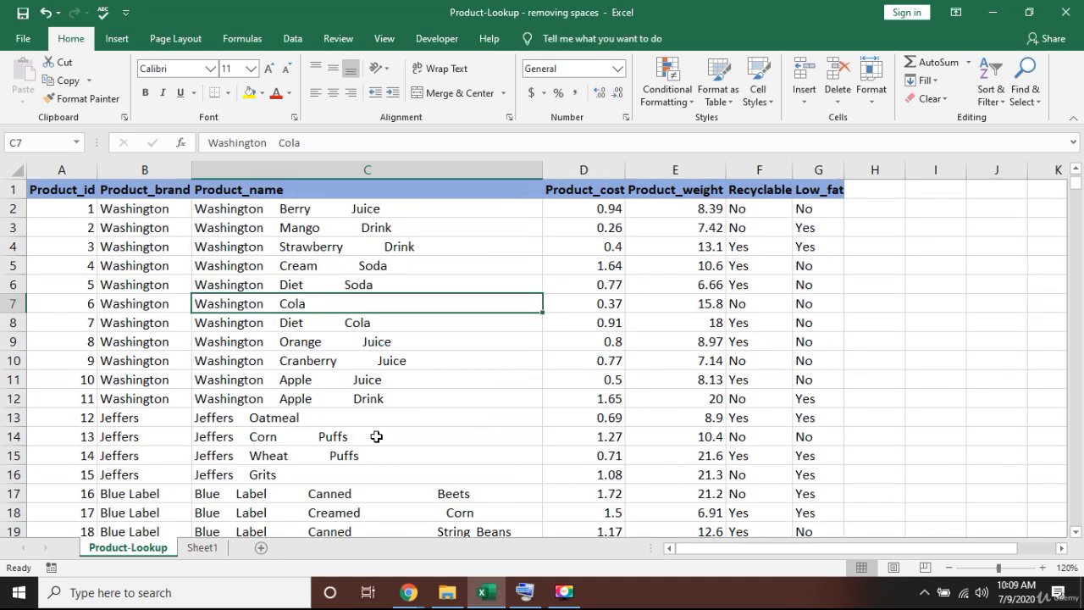
Enter =TRIM(C2) in H2, returning Washington Berry Juice.
left_click(880, 213)
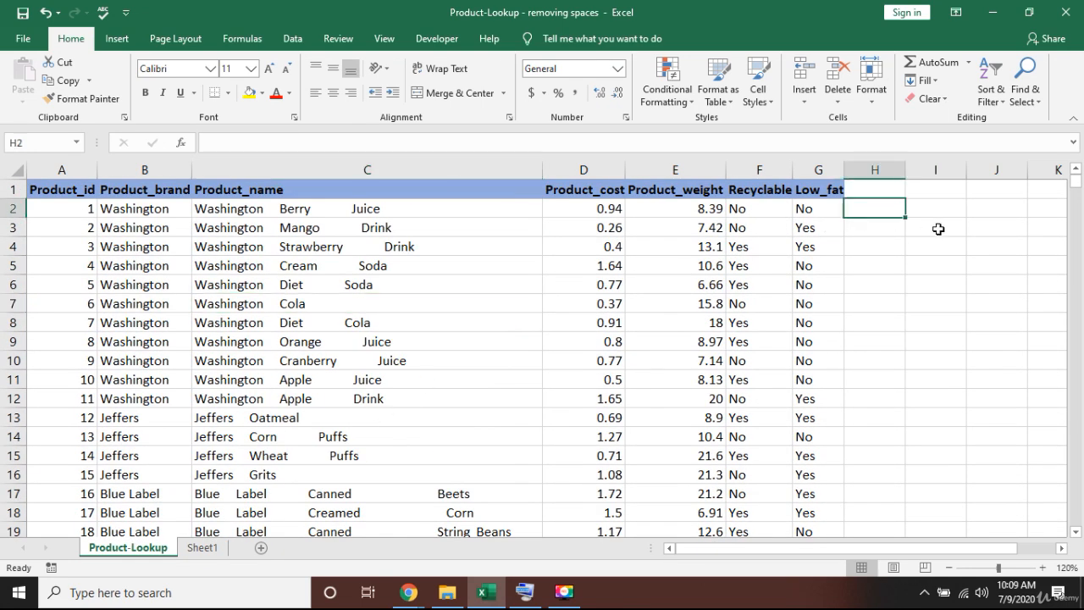
type("=")
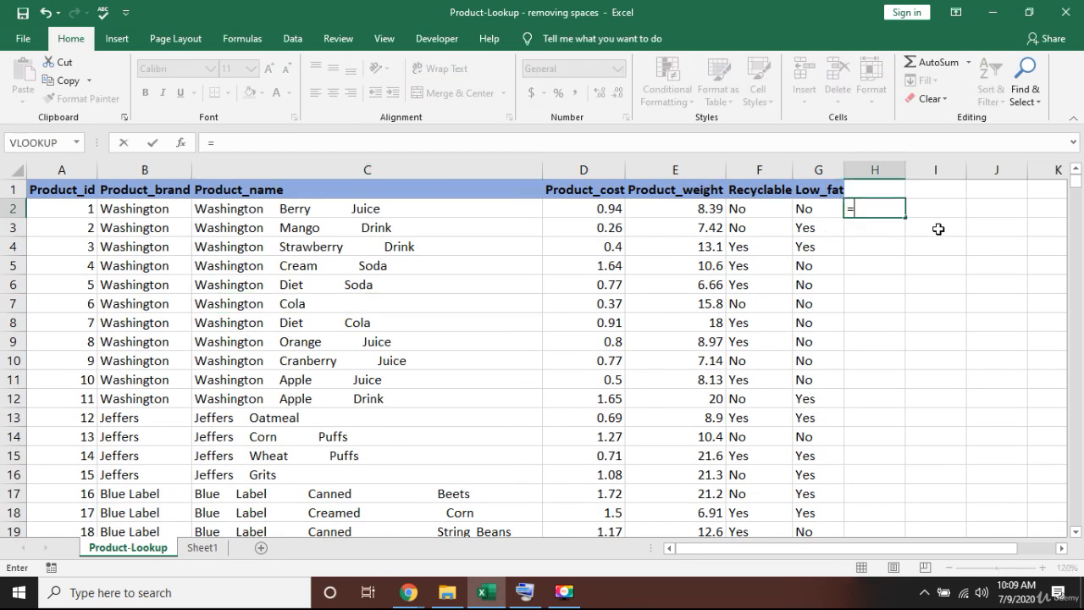
type("trim")
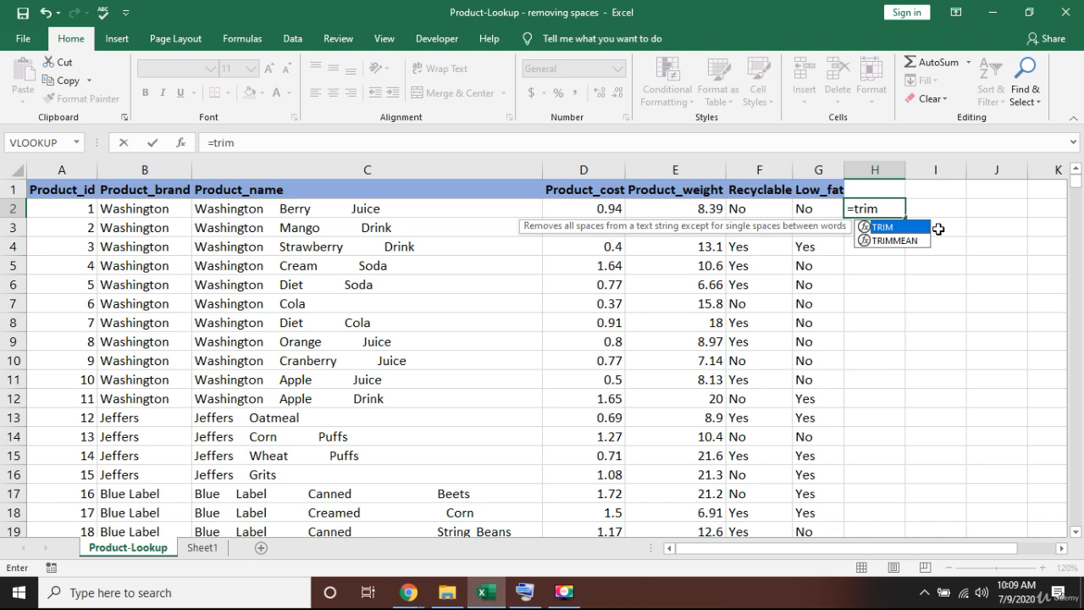
key("Tab")
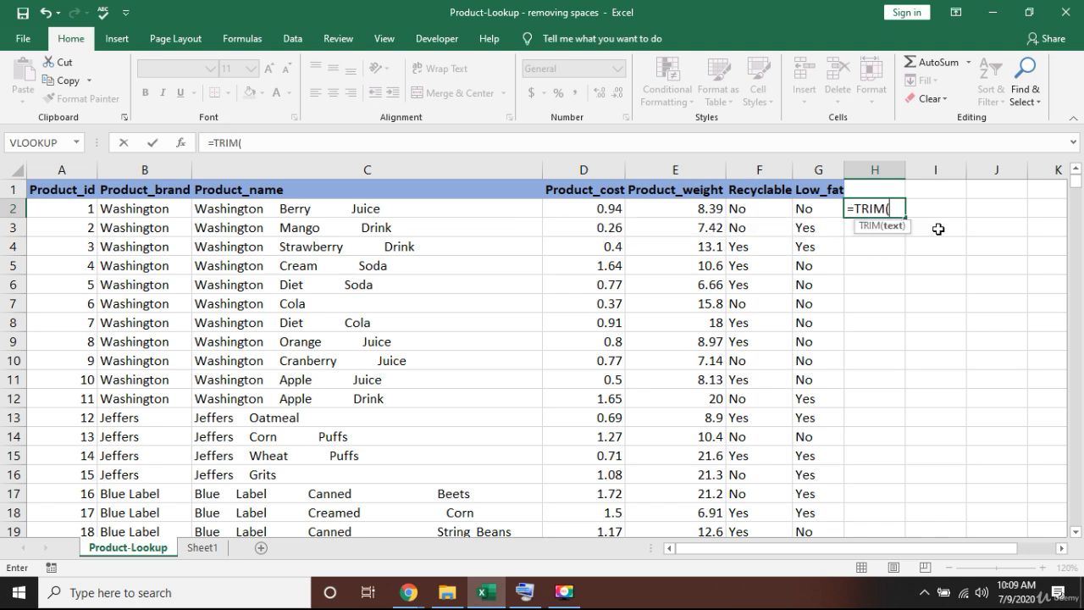
key("Left")
key("Left")
key("Left")
key("Left")
key("Left")
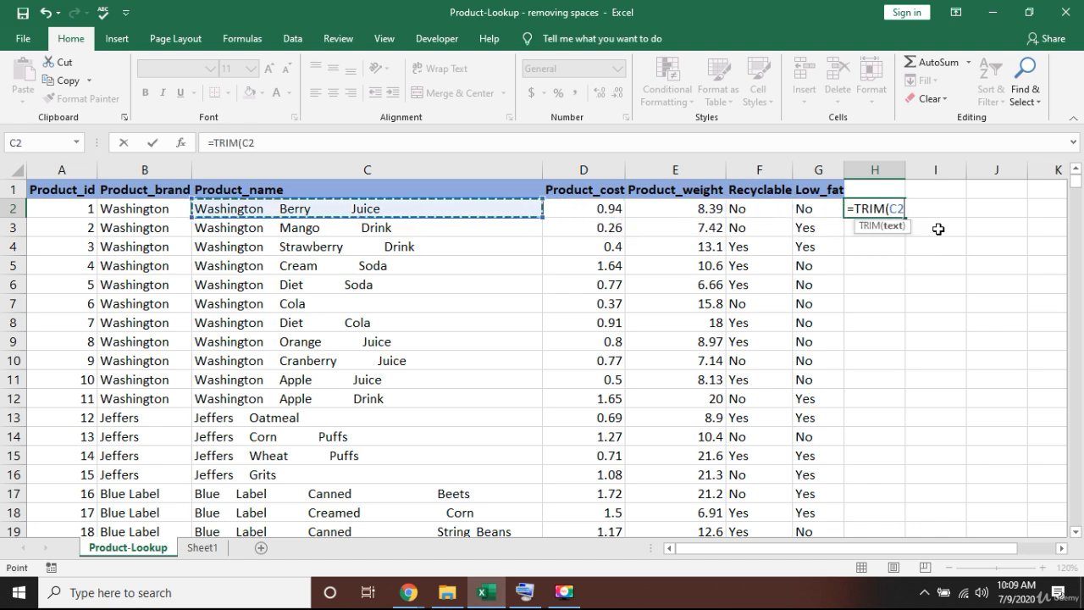
key("ctrl+Return")
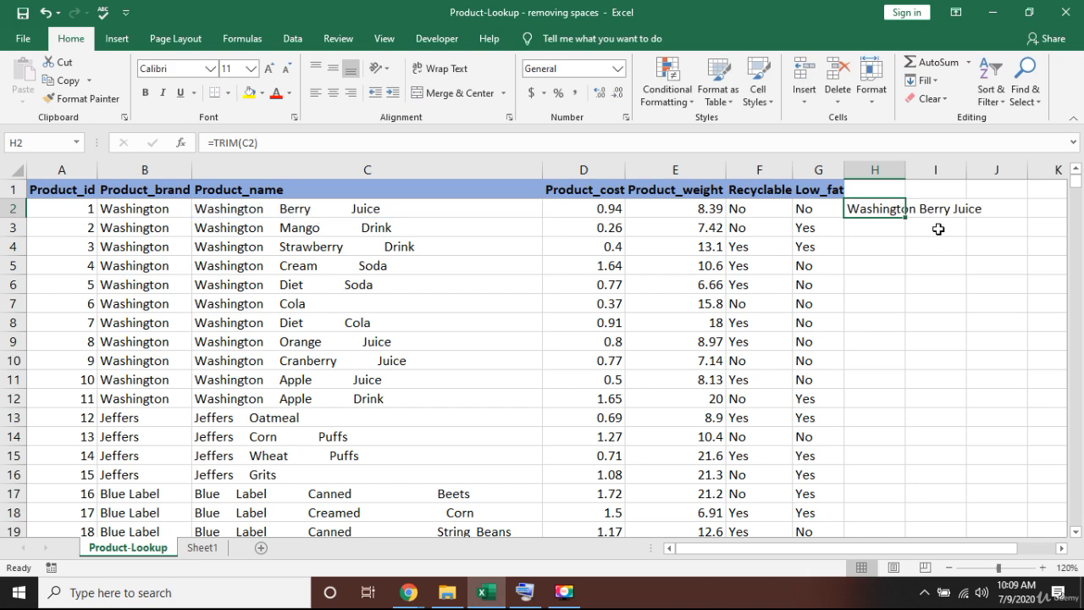
Copy H2's TRIM formula and find the last data row, 1561, via column G.
key("ctrl+c")
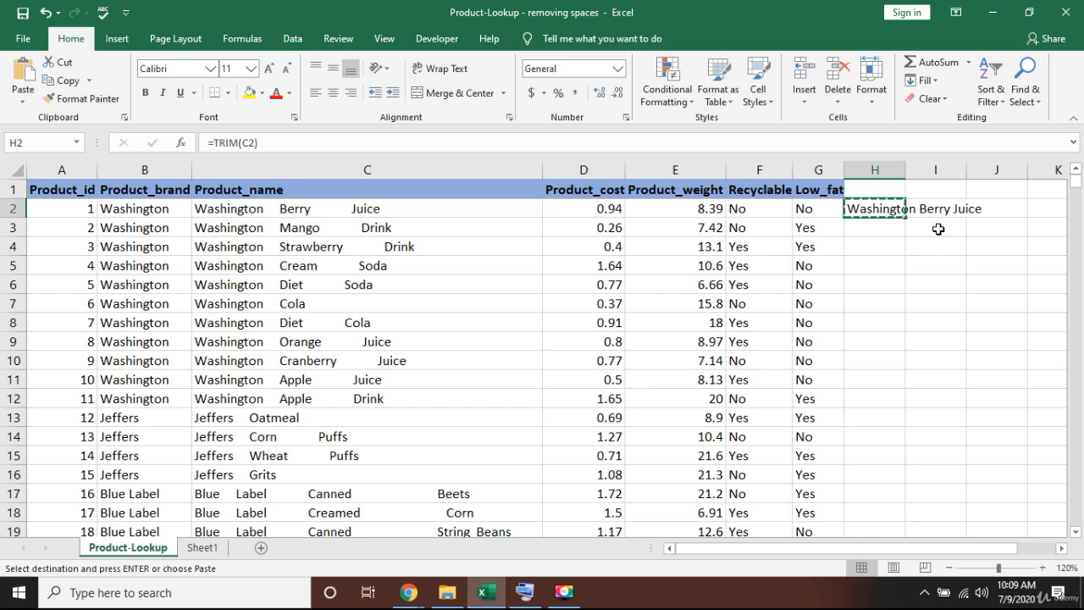
key("Left")
key("Right")
key("shift+Down")
key("shift+Down")
key("shift+Down")
key("shift+Down")
key("shift+Down")
key("shift+Down")
key("shift+Down")
key("shift+Down")
key("shift+Down")
key("shift+Down")
key("shift+Down")
key("shift+Down")
key("shift+Down")
key("shift+Down")
key("shift+Down")
key("shift+Down")
key("shift+Down")
key("shift+Down")
key("shift+Down")
key("shift+Down")
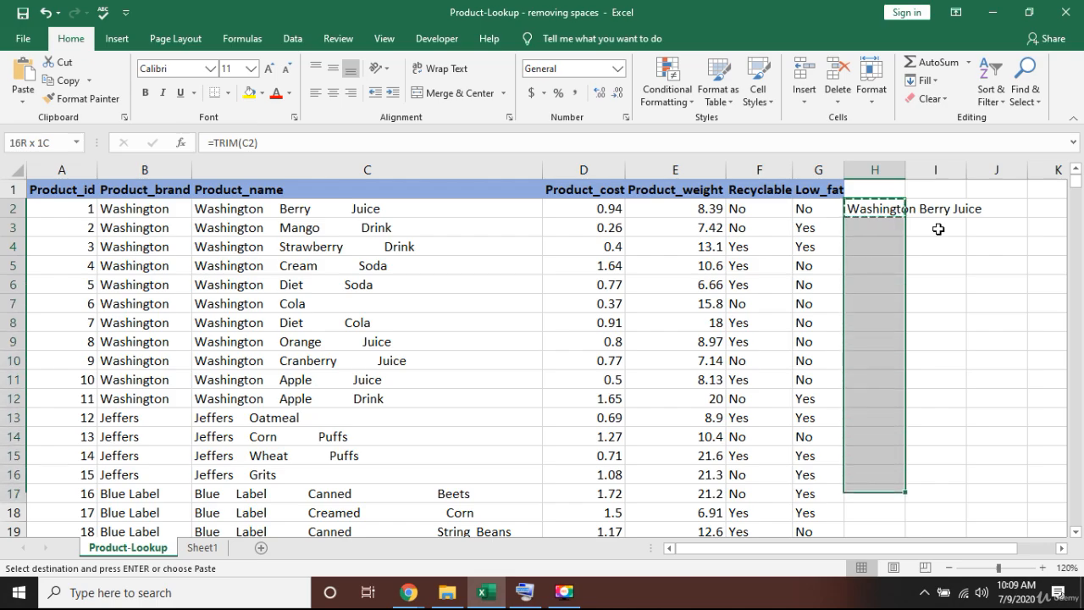
key("shift+Down")
key("shift+Down")
key("shift+Down")
key("shift+Down")
key("shift+Down")
key("shift+Down")
key("shift+Down")
key("shift+Down")
key("shift+Down")
key("shift+Down")
key("shift+Down")
key("shift+Down")
key("shift+Down")
key("shift+Down")
key("shift+Down")
key("shift+Down")
key("shift+Down")
key("shift+Down")
key("shift+Down")
key("shift+Down")
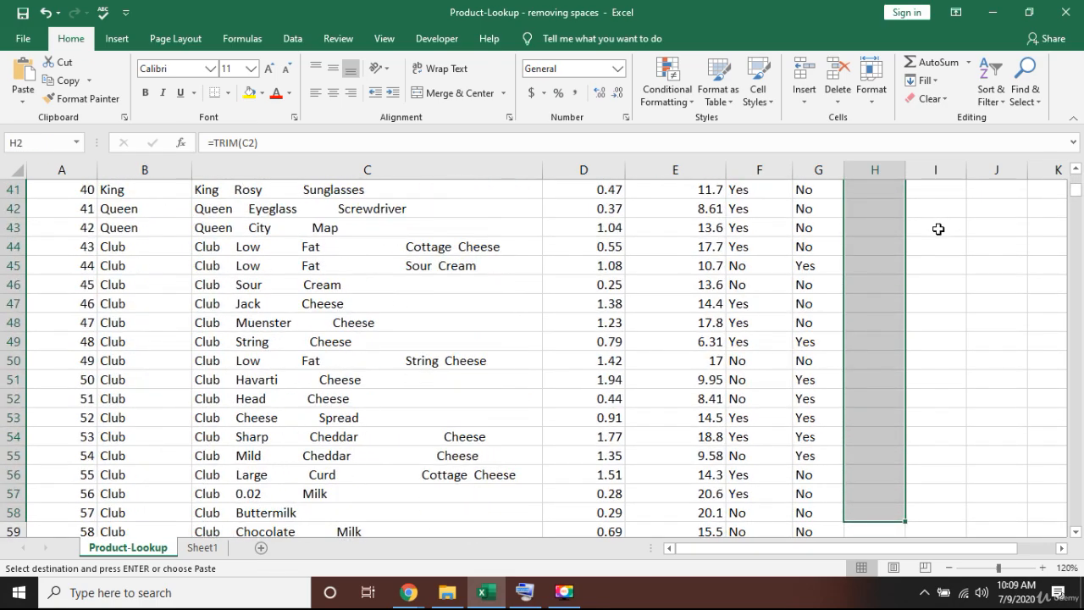
key("ctrl+shift+Up")
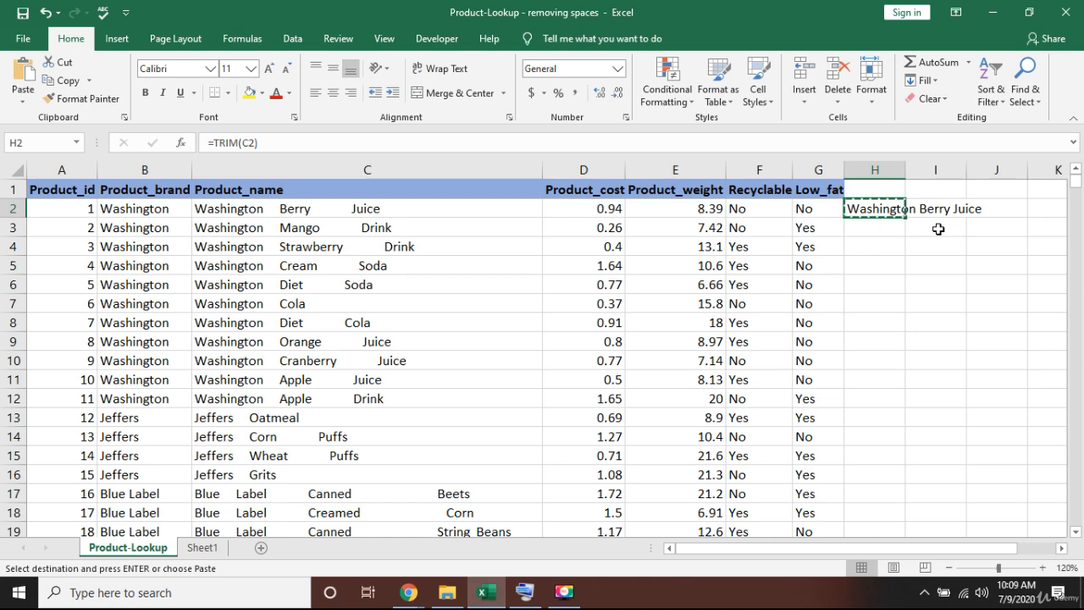
key("Left")
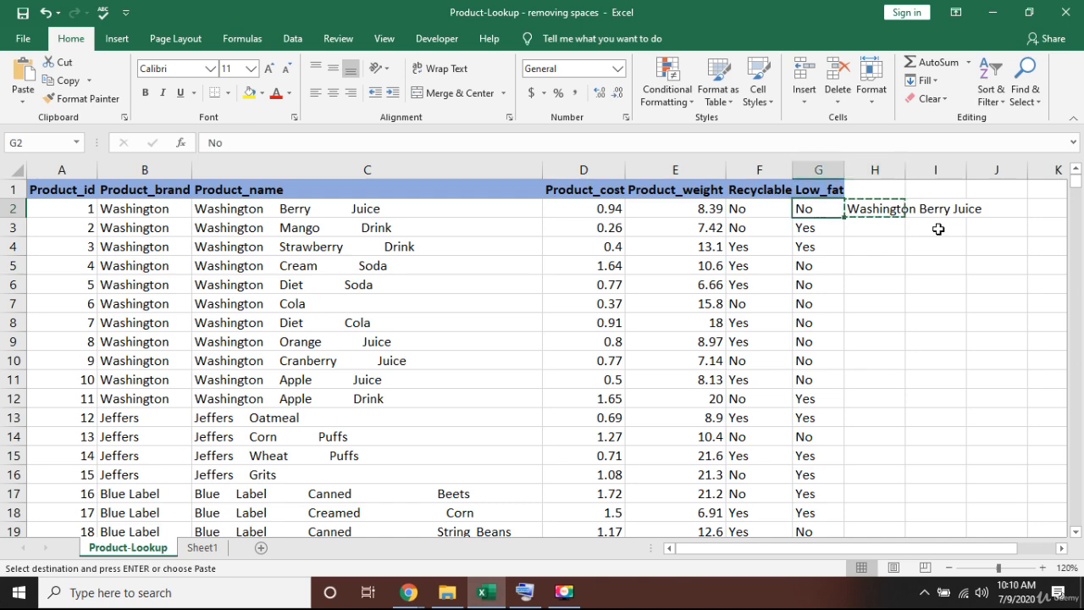
key("ctrl+Down")
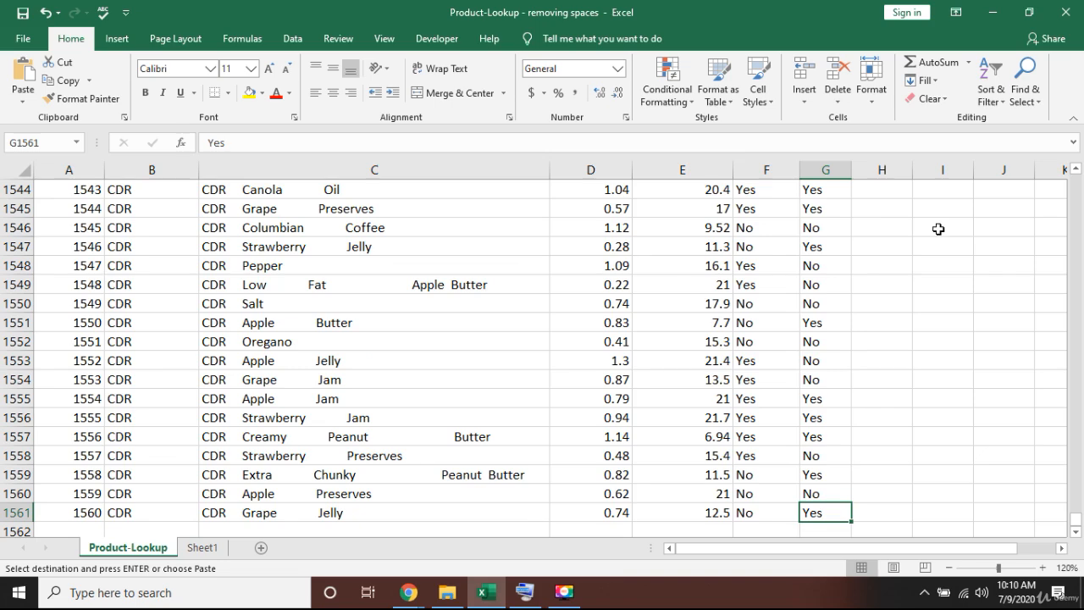
key("ctrl+Up")
key("Right")
key("Down")
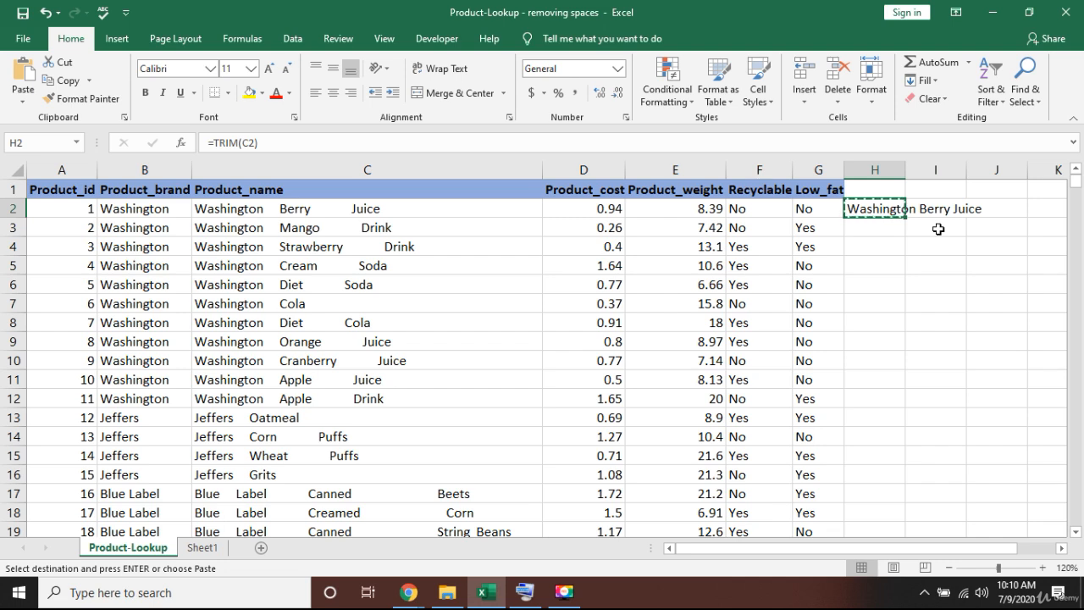
Select H1561 up to H2 and paste the TRIM formula into the whole range.
key("Left")
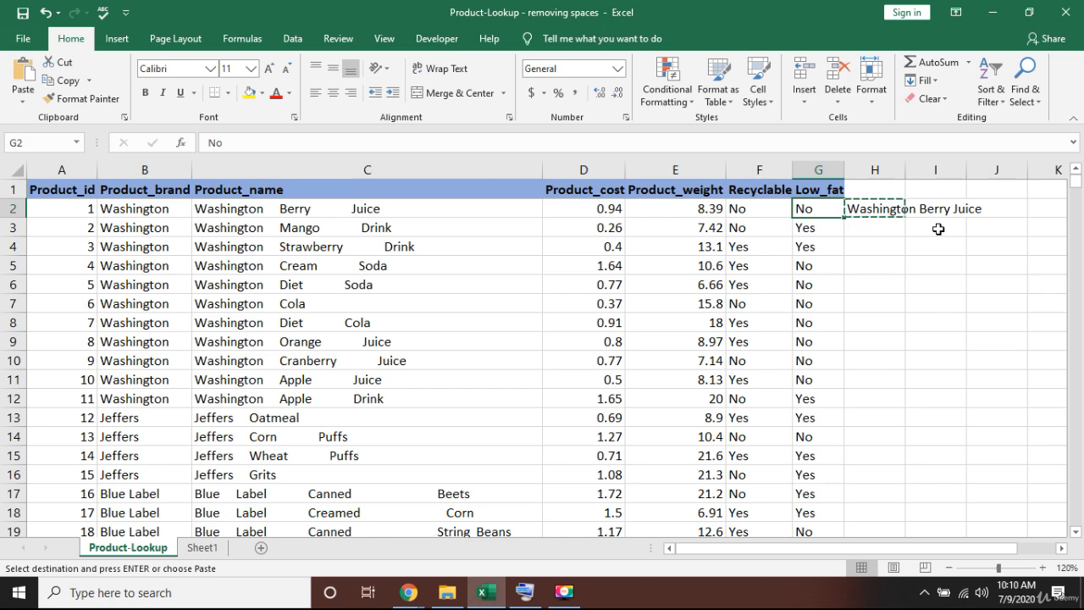
key("ctrl+Down")
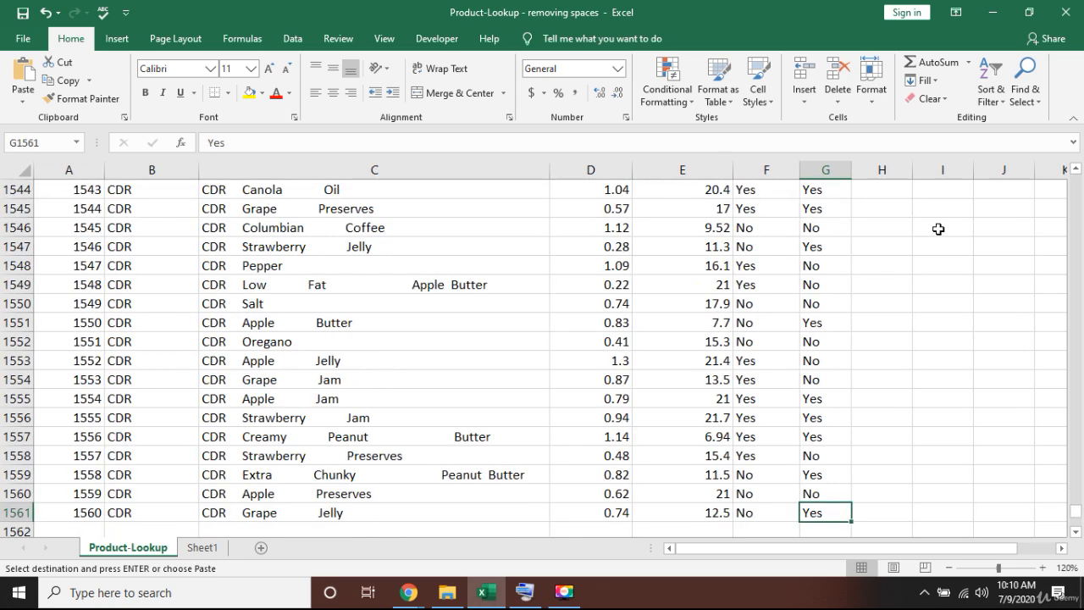
key("Down")
key("Up")
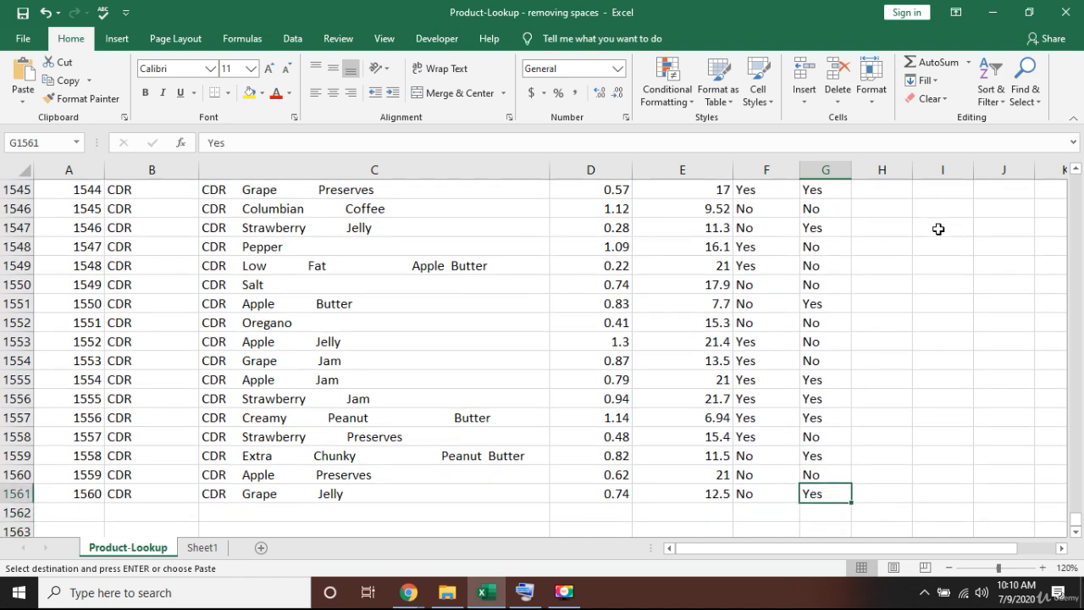
key("Right")
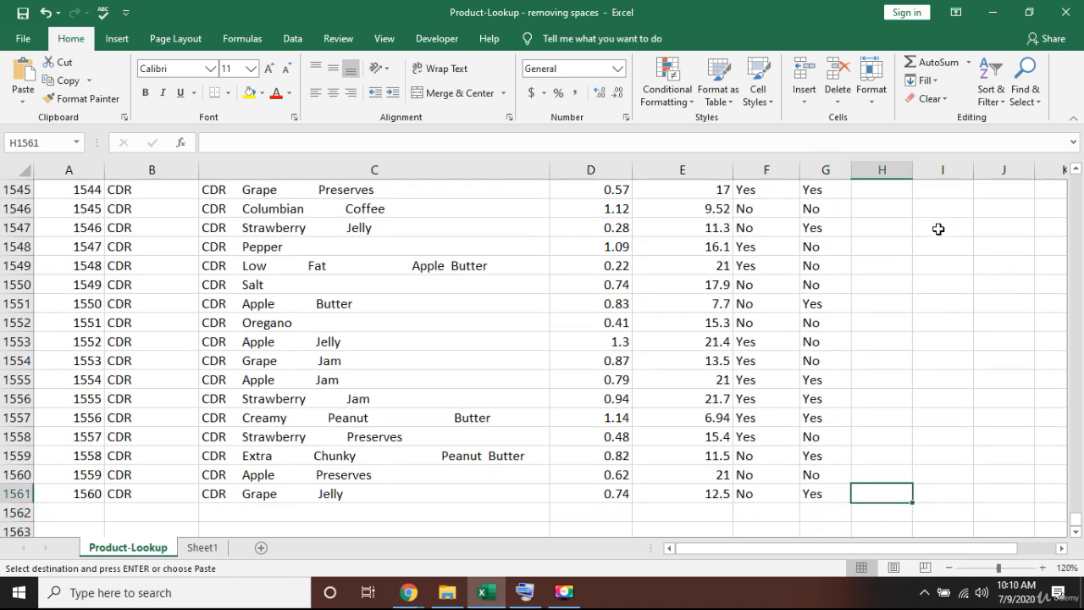
key("ctrl+shift+Up")
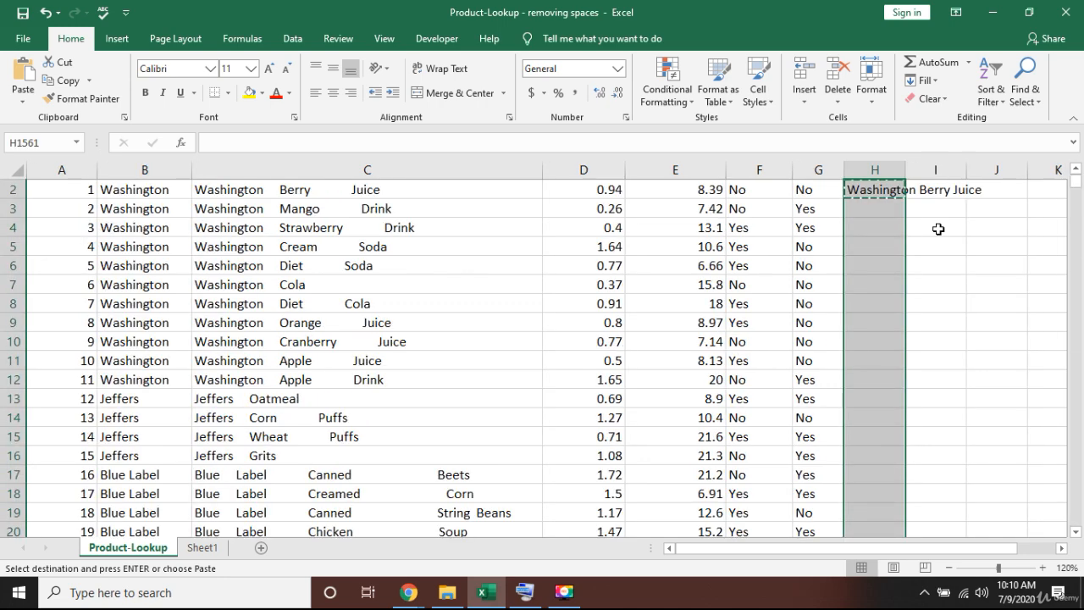
key("Left")
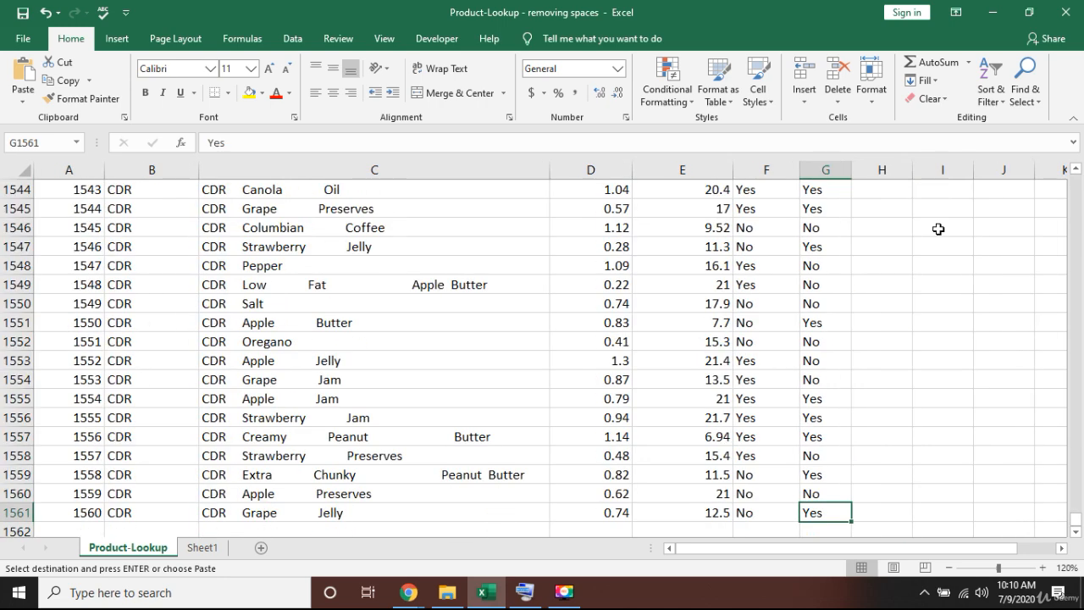
key("Right")
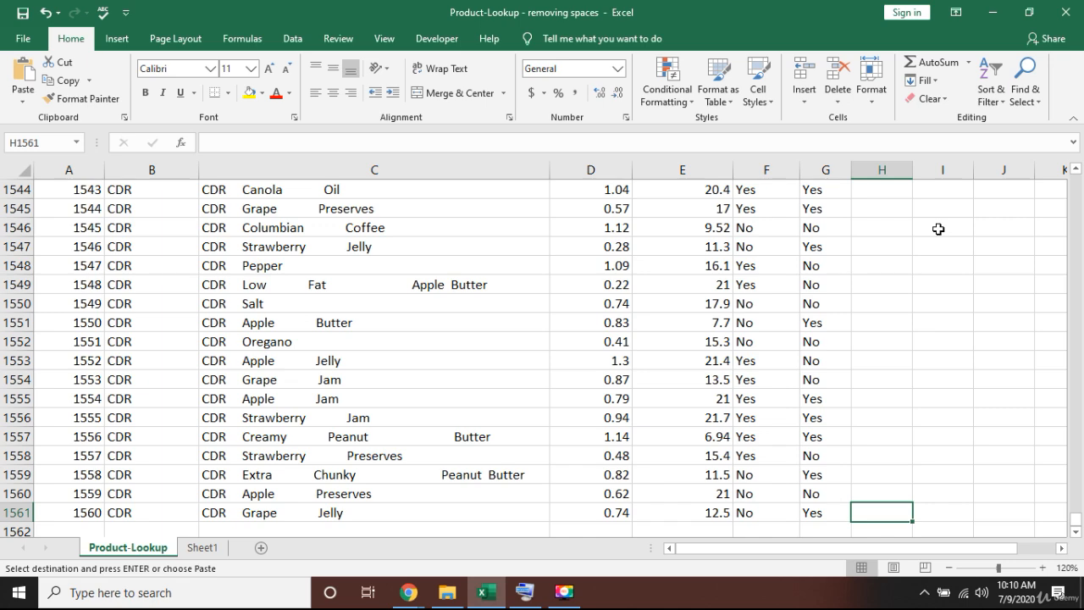
key("ctrl+shift+Up")
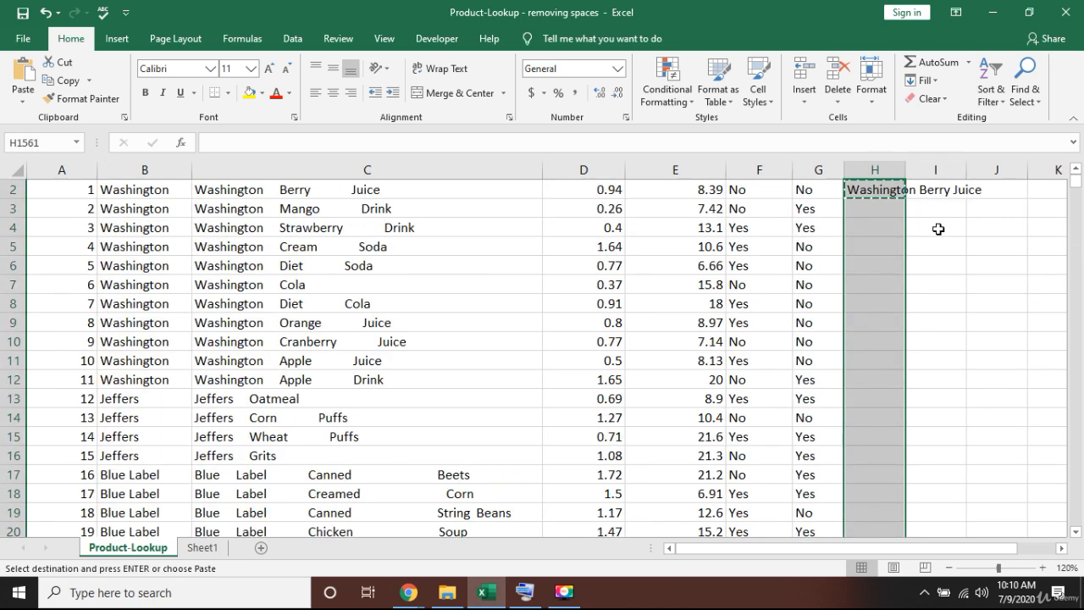
key("ctrl+v")
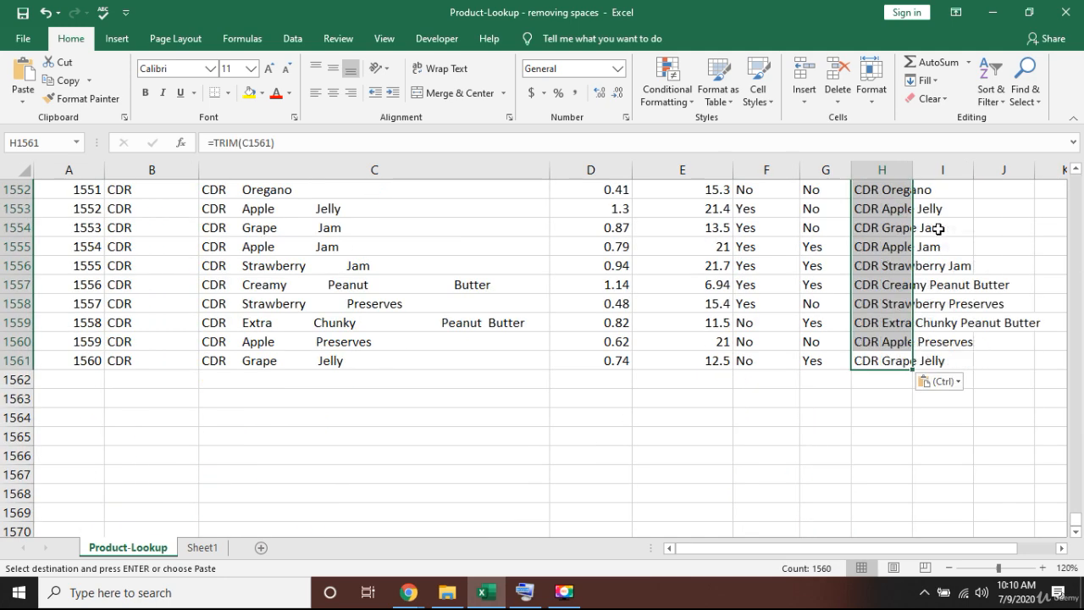
key("Escape")
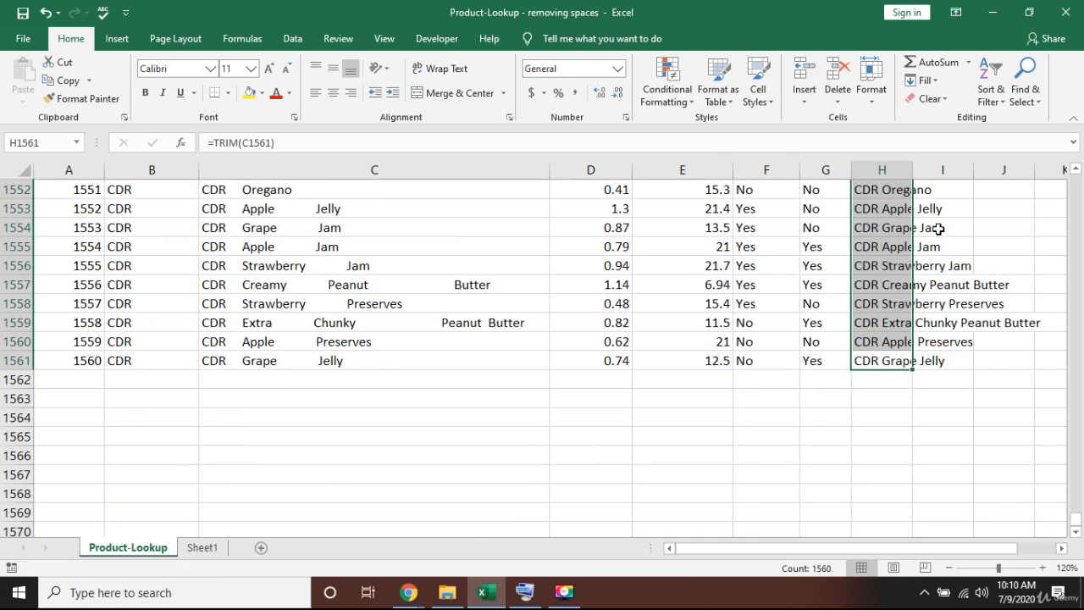
Return to H2 and select the trimmed names H2:H1561, ending at CDR Grape Jelly.
key("ctrl+Up")
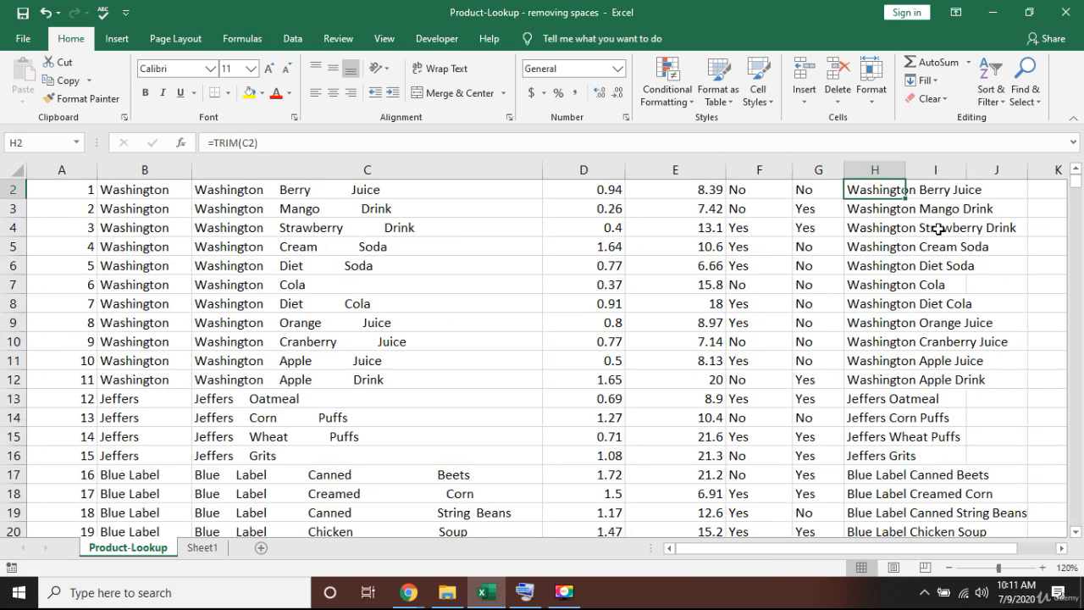
key("Up")
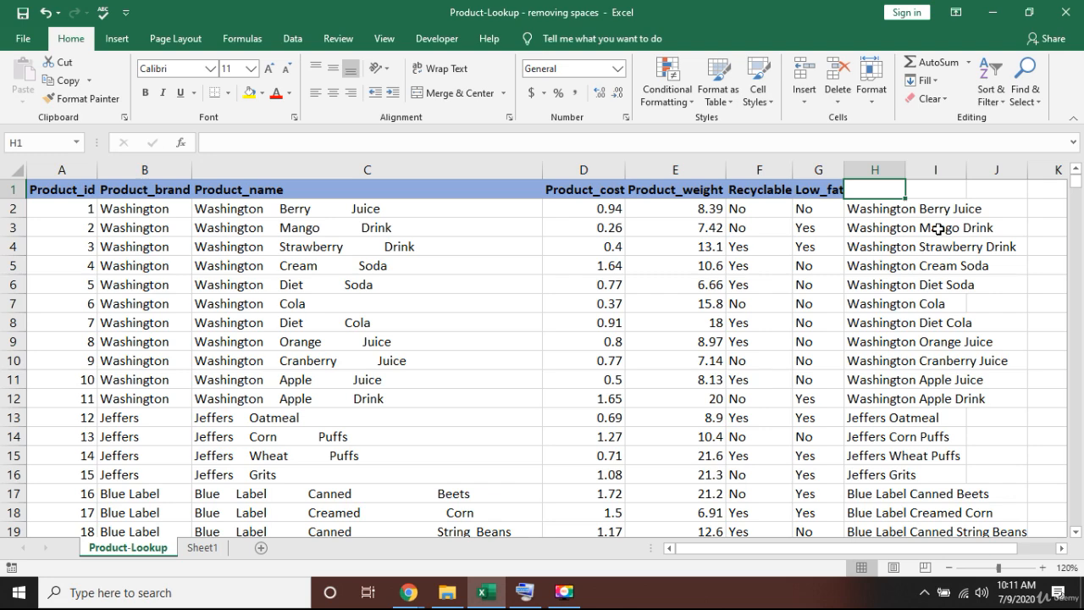
key("Down")
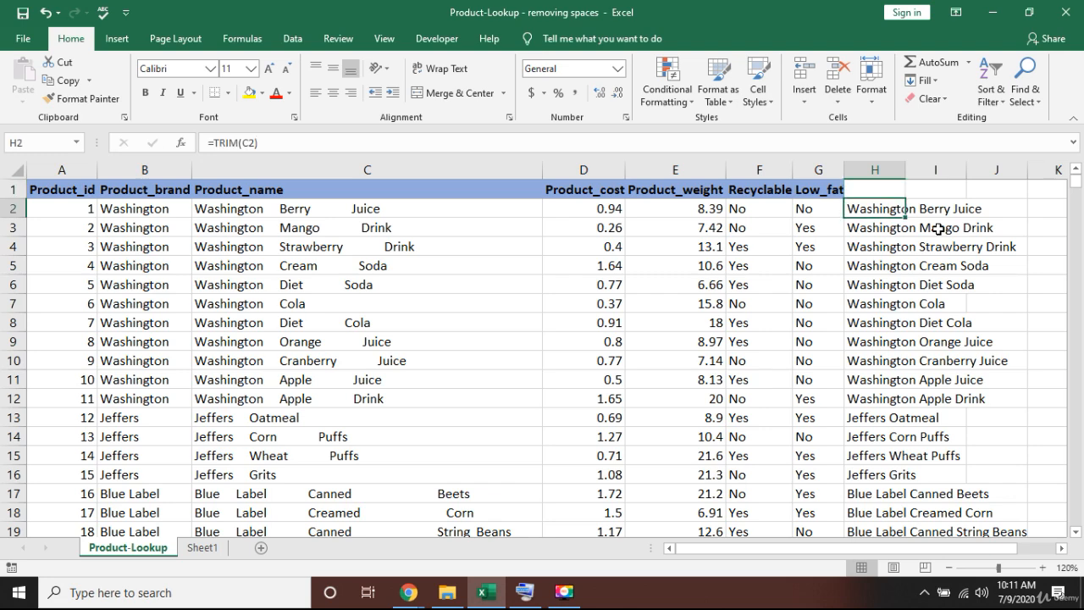
key("Left")
key("Left")
key("Left")
key("Right")
key("Right")
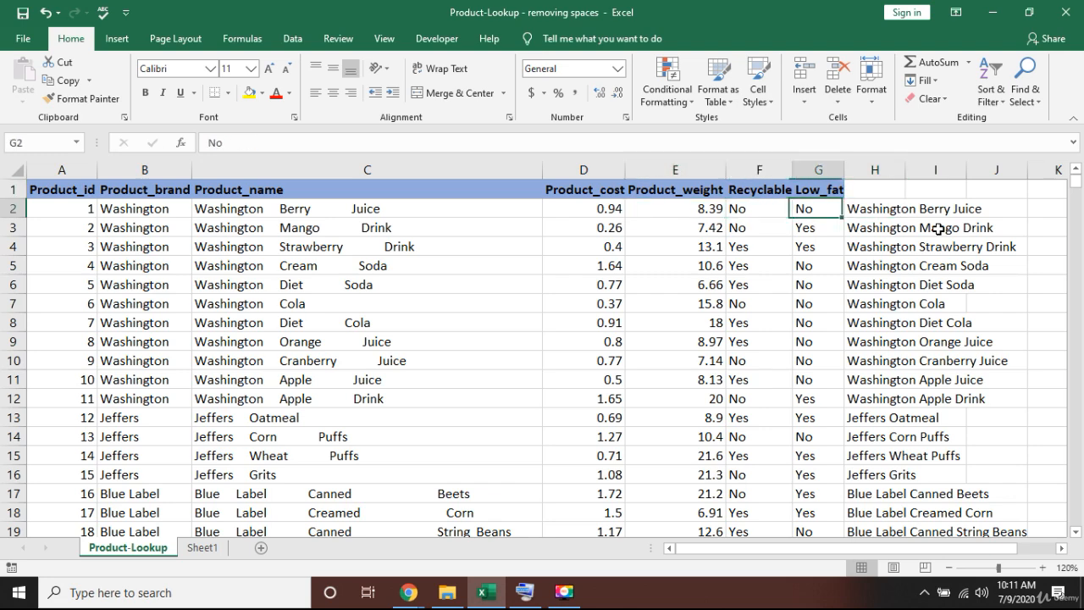
key("Right")
key("Left")
key("Left")
key("Left")
key("Left")
key("Left")
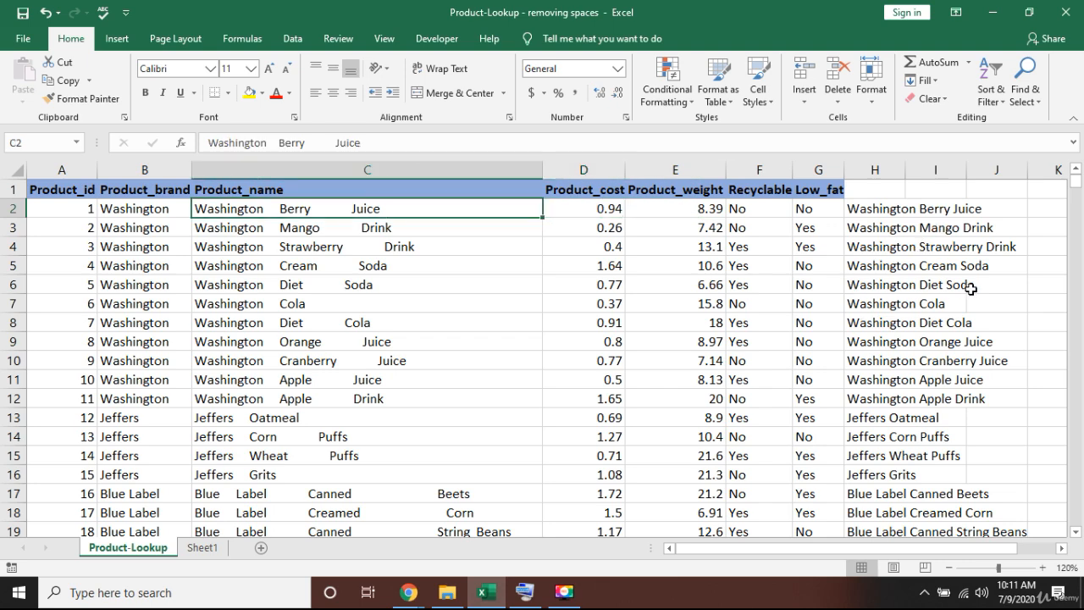
key("Right")
key("Right")
key("Right")
key("Right")
key("Right")
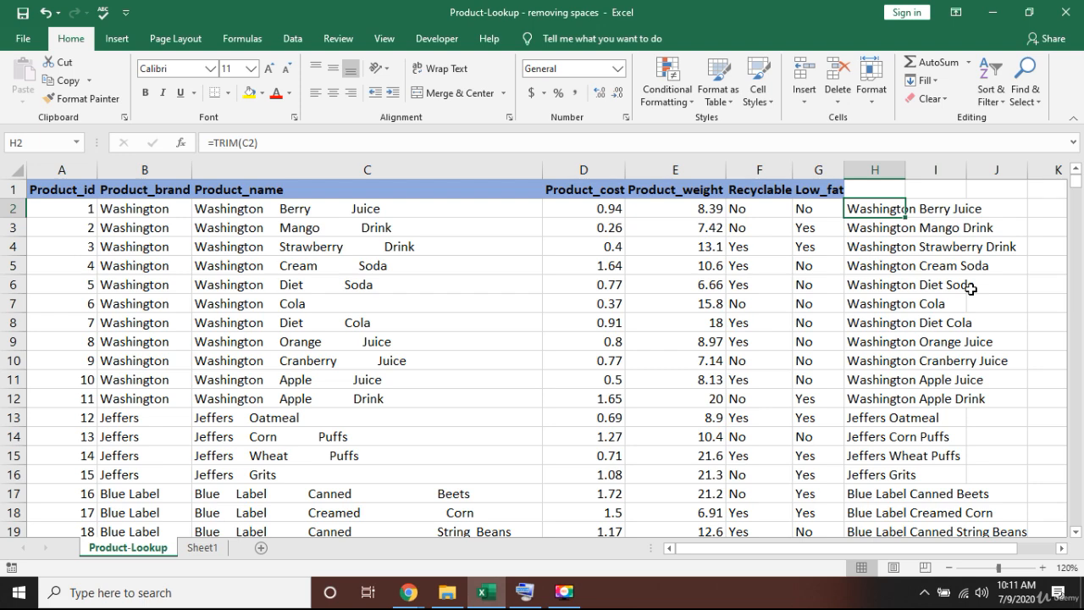
key("shift+Down")
key("shift+Down")
key("shift+Down")
key("shift+Down")
key("shift+Down")
key("shift+Down")
key("shift+Down")
key("shift+Down")
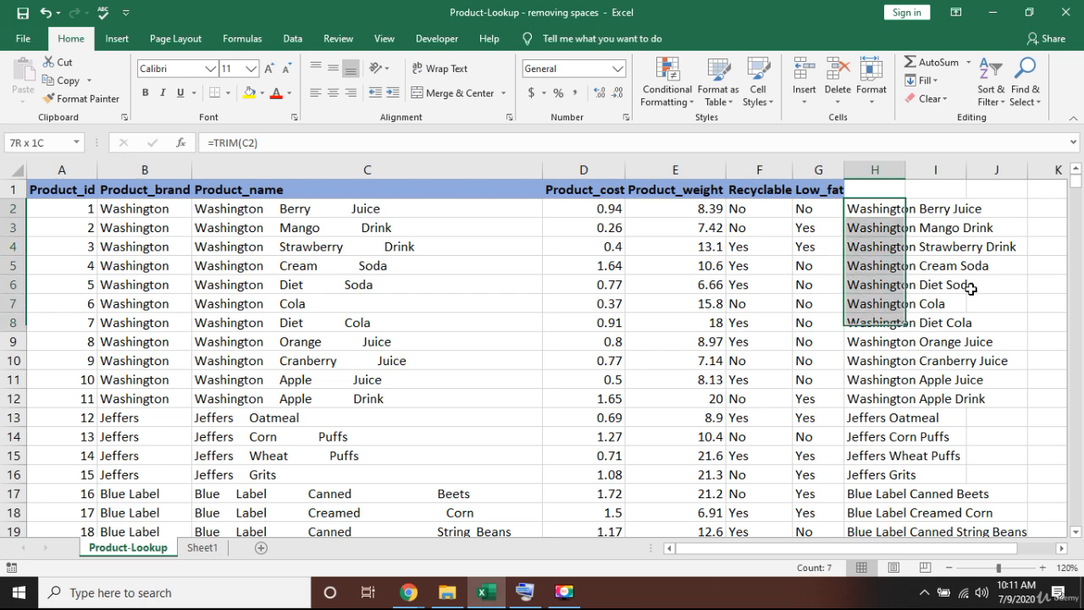
key("Up")
key("Down")
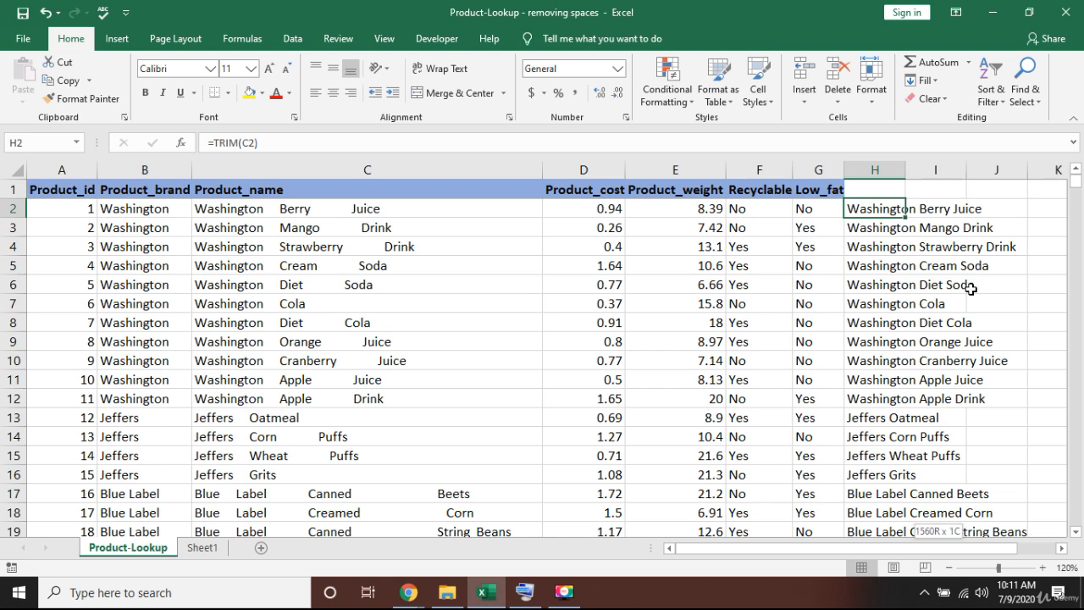
key("ctrl+shift+Down")
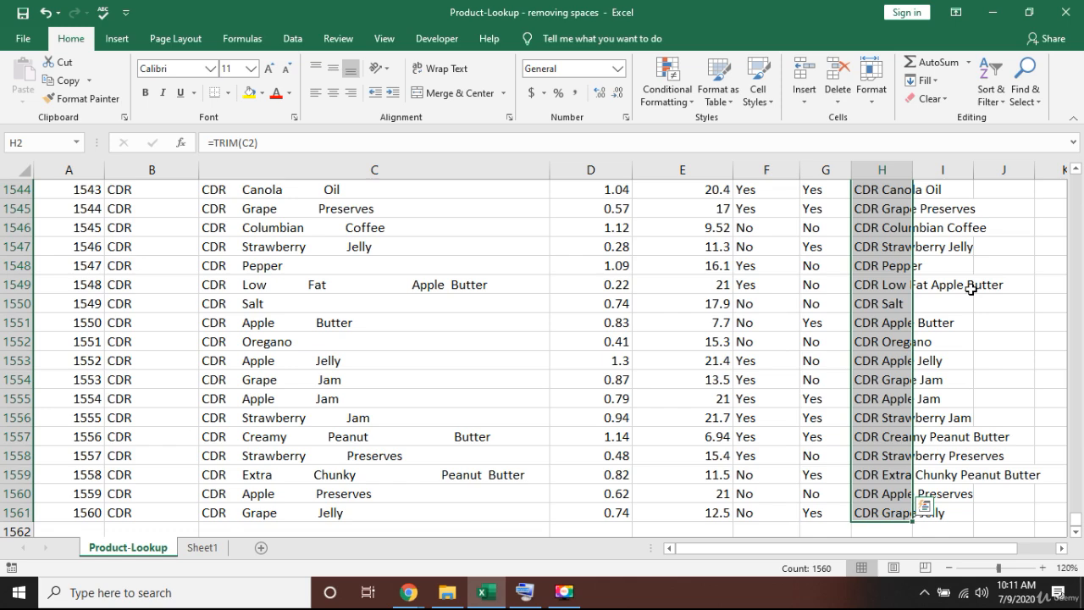
key("ctrl+c")
key("ctrl+Up")
key("Left")
key("Left")
key("Left")
key("Left")
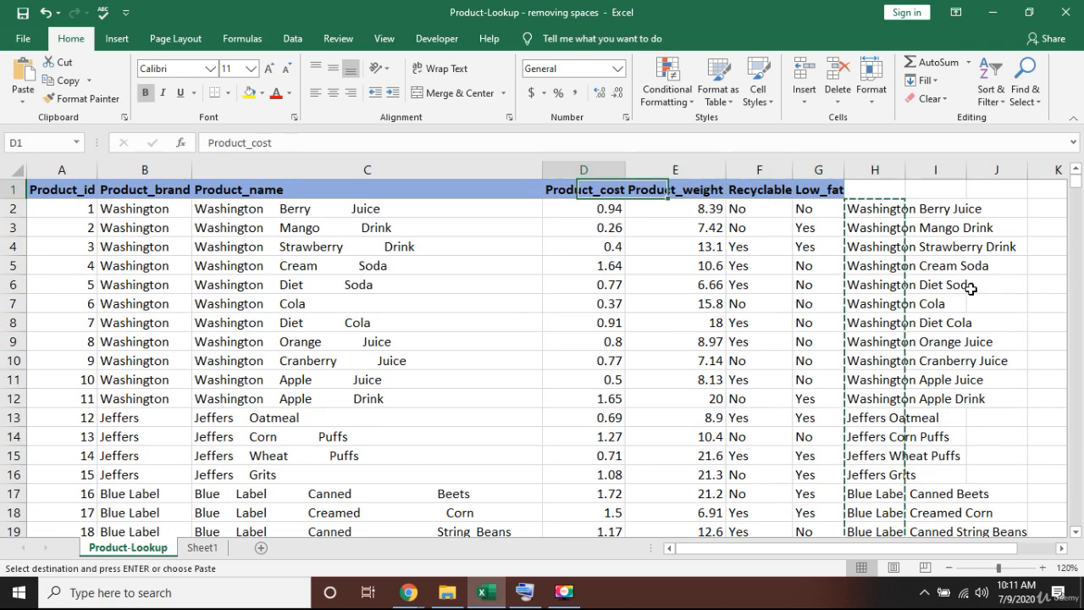
key("Left")
key("Left")
key("Down")
key("Right")
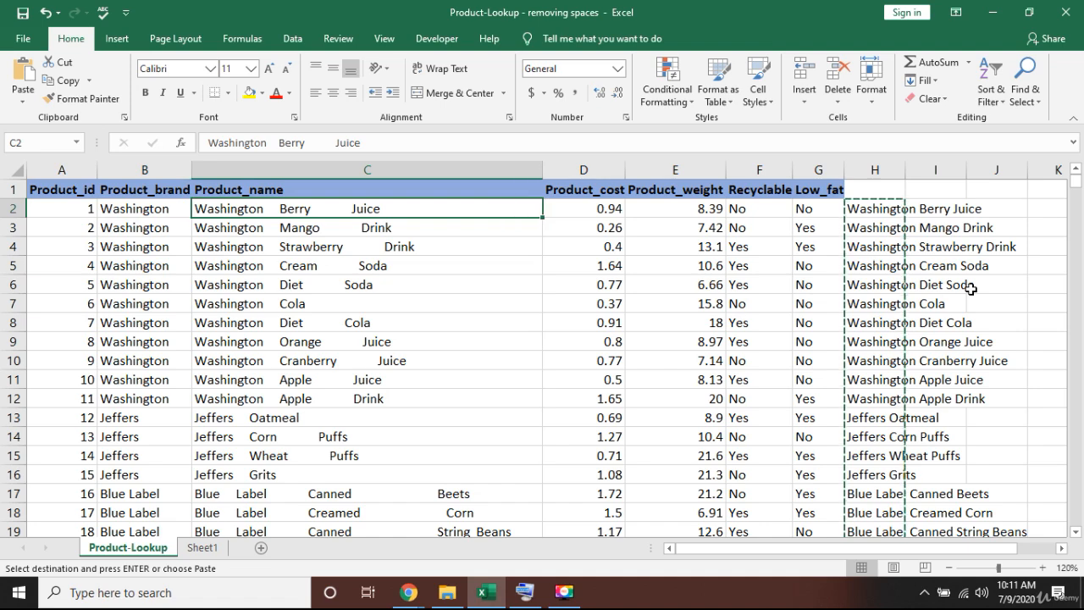
key("ctrl+v")
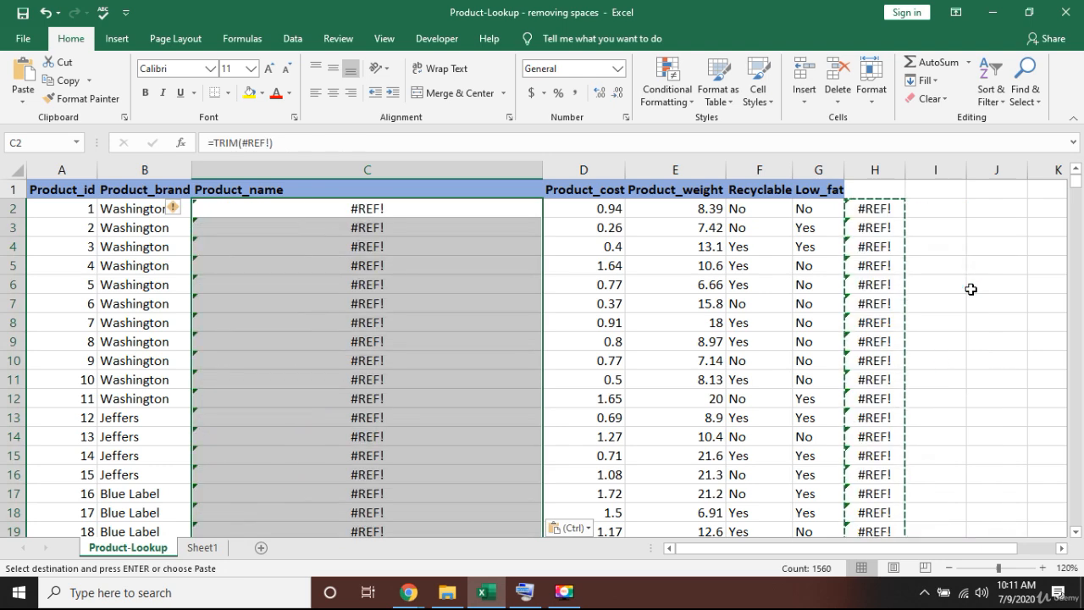
key("ctrl+z")
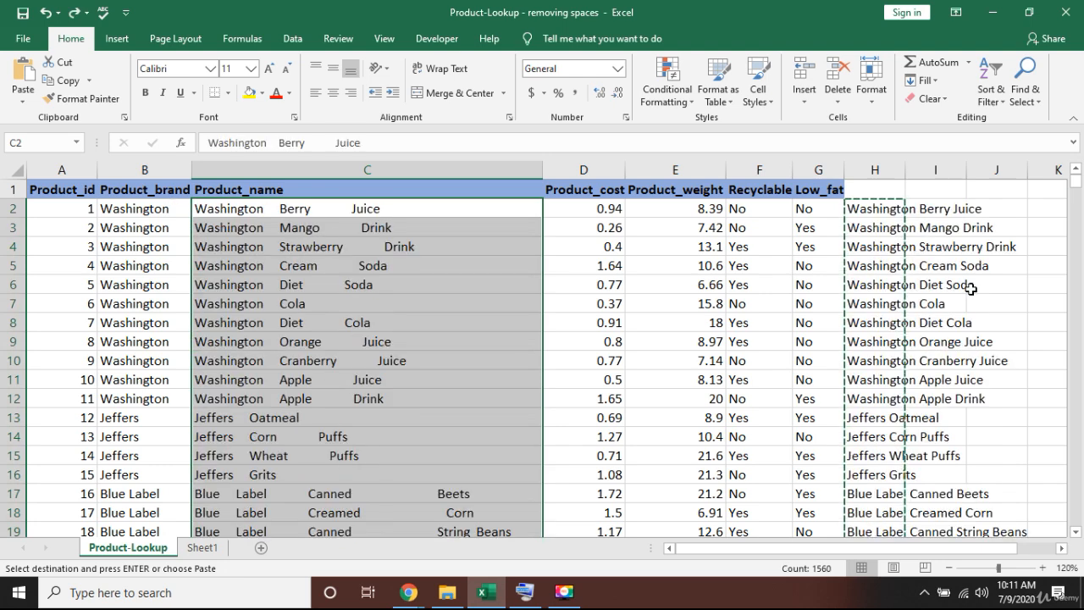
type("`")
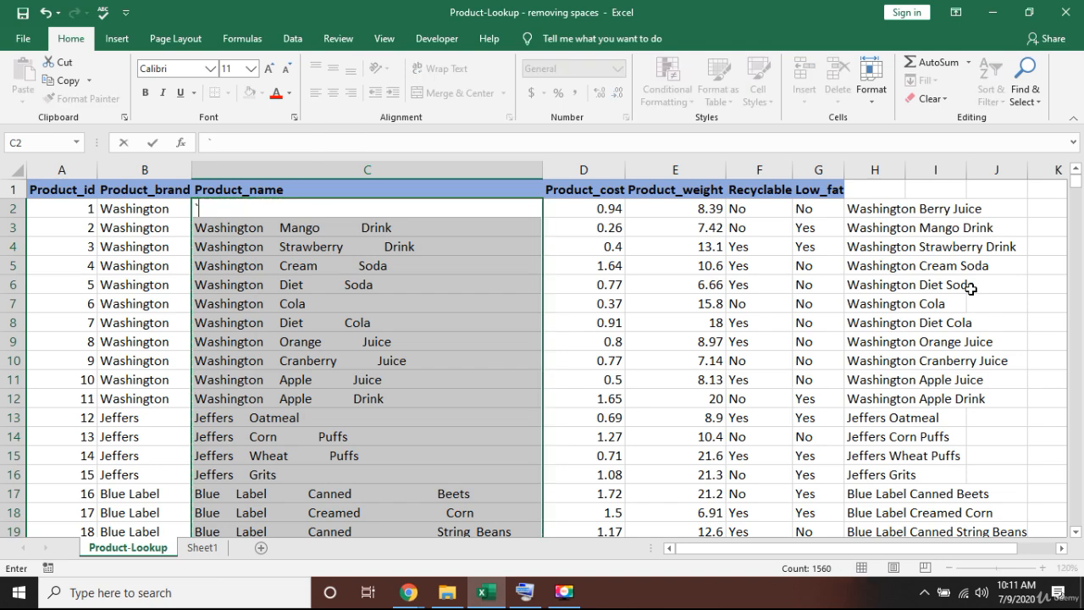
key("Right")
key("Right")
key("Right")
key("ctrl+z")
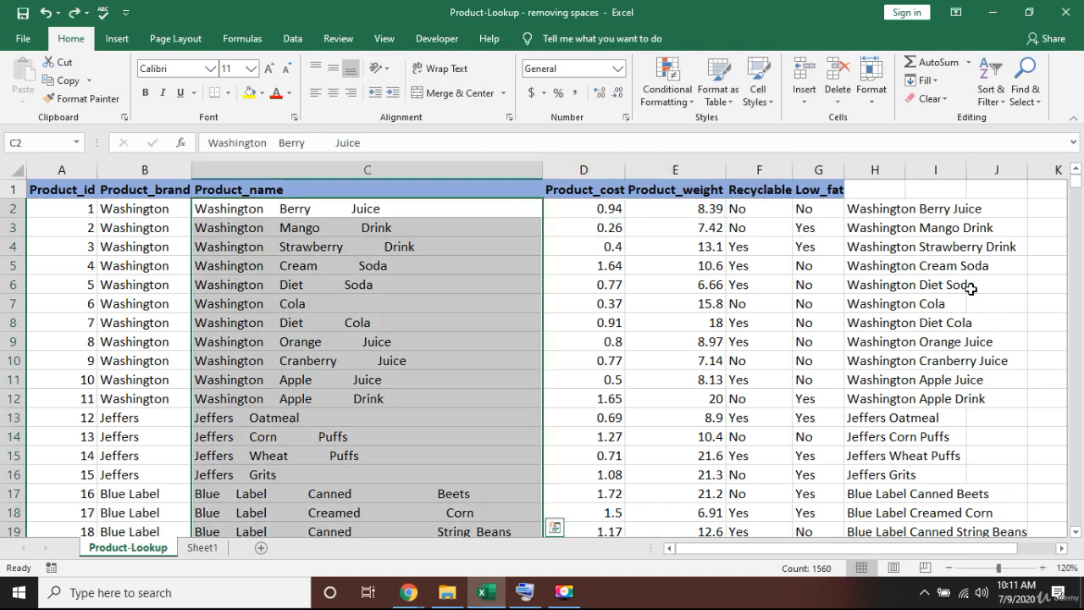
key("Right")
key("Right")
key("Right")
key("Right")
key("Right")
Copy the 1,560 trimmed names in H2:H1561, then move to cell C2.
key("ctrl+shift+Down")
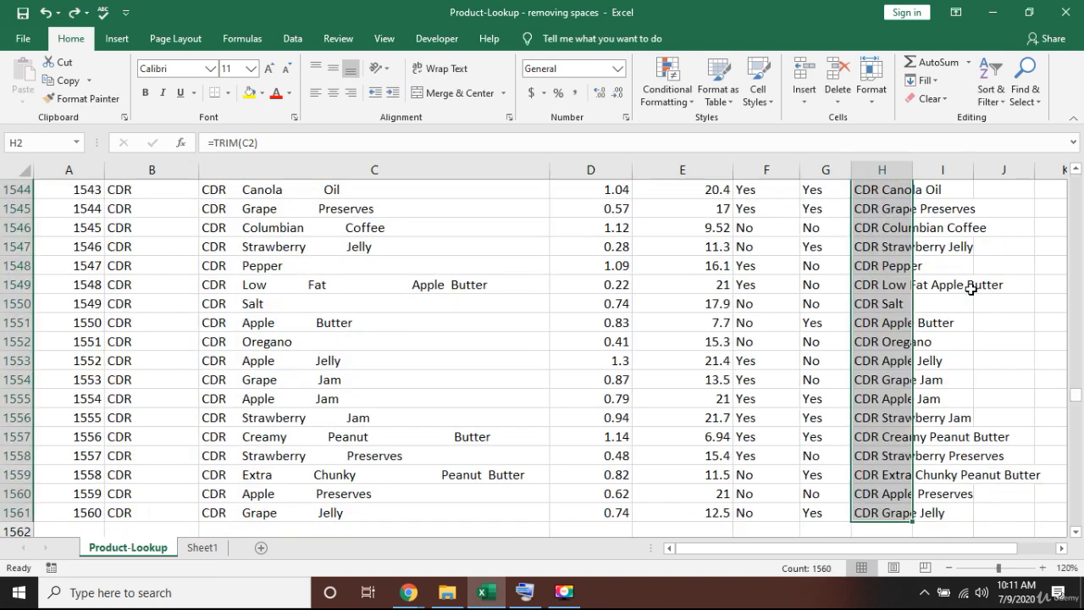
key("ctrl+c")
key("ctrl+Up")
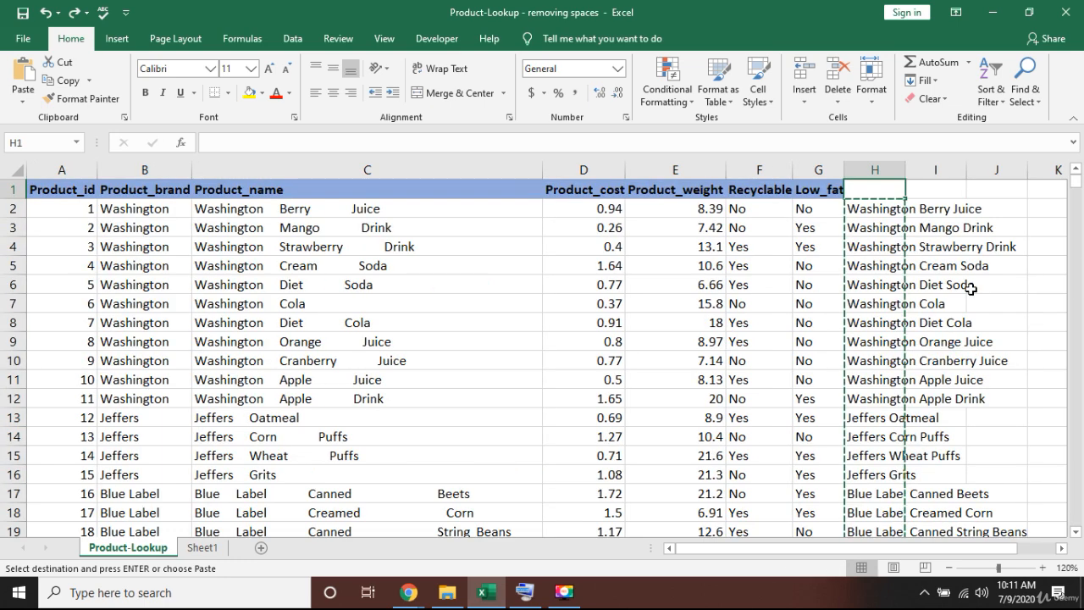
key("Up")
key("Left")
key("Left")
key("Left")
key("Left")
key("Left")
key("Left")
key("Down")
key("Right")
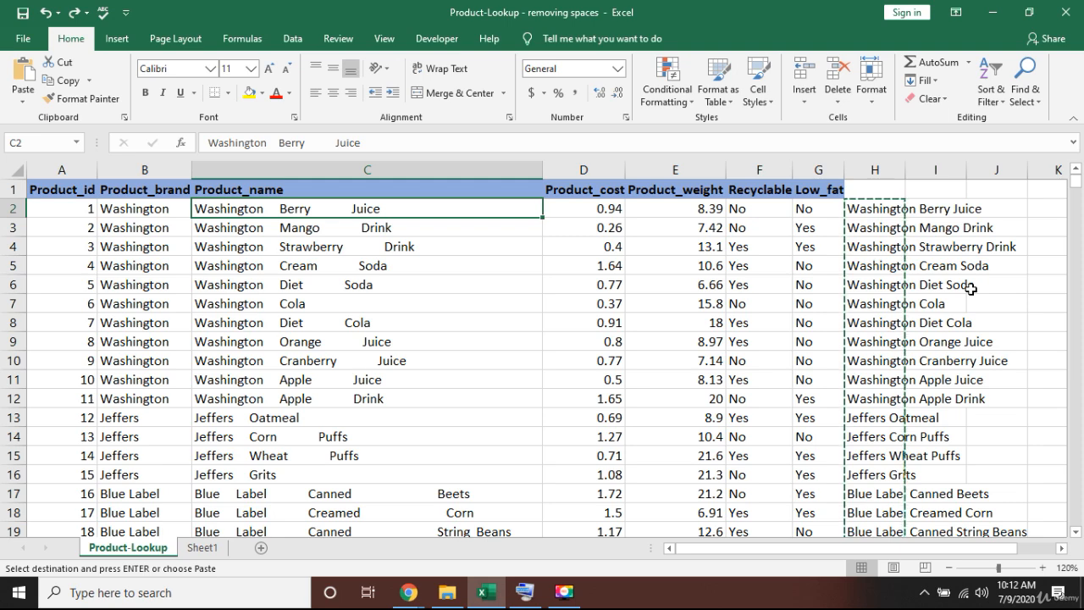
Paste the copied names into column C as values with Alt+E+S+V.
left_click(526, 591)
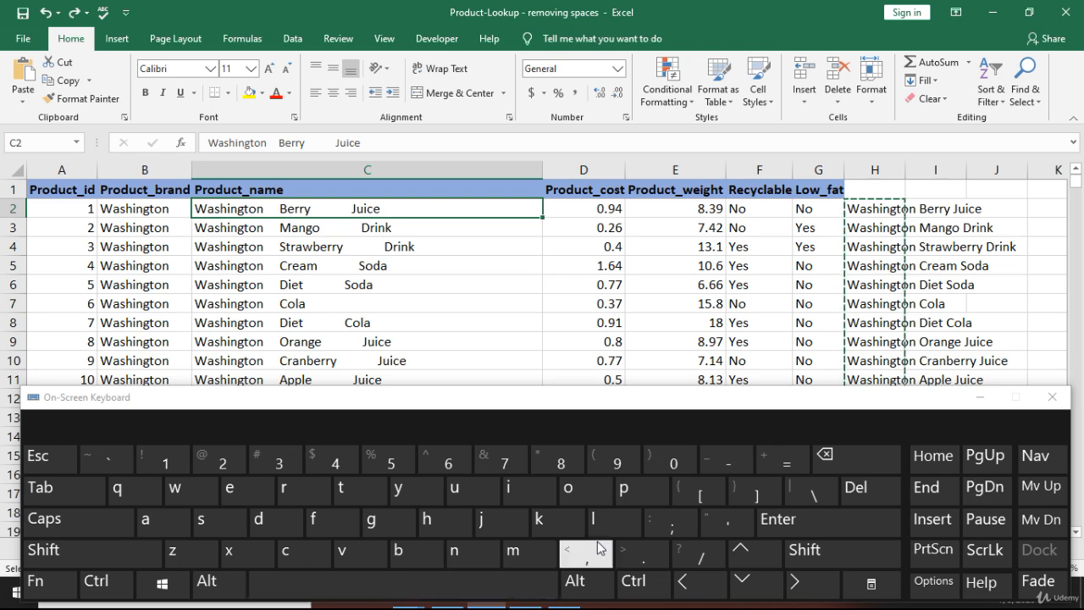
key("alt")
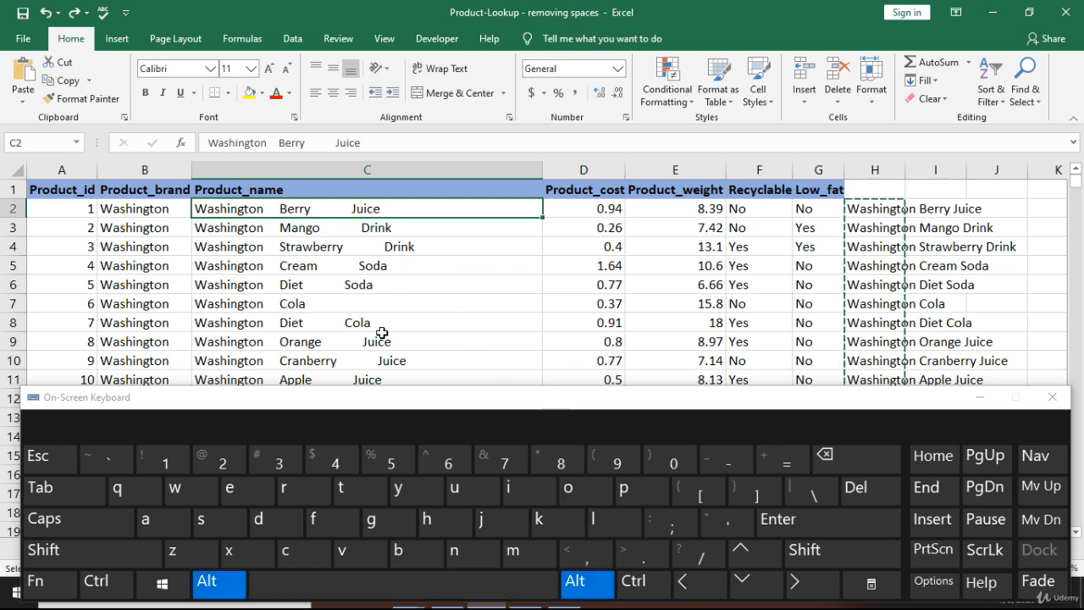
left_click(254, 500)
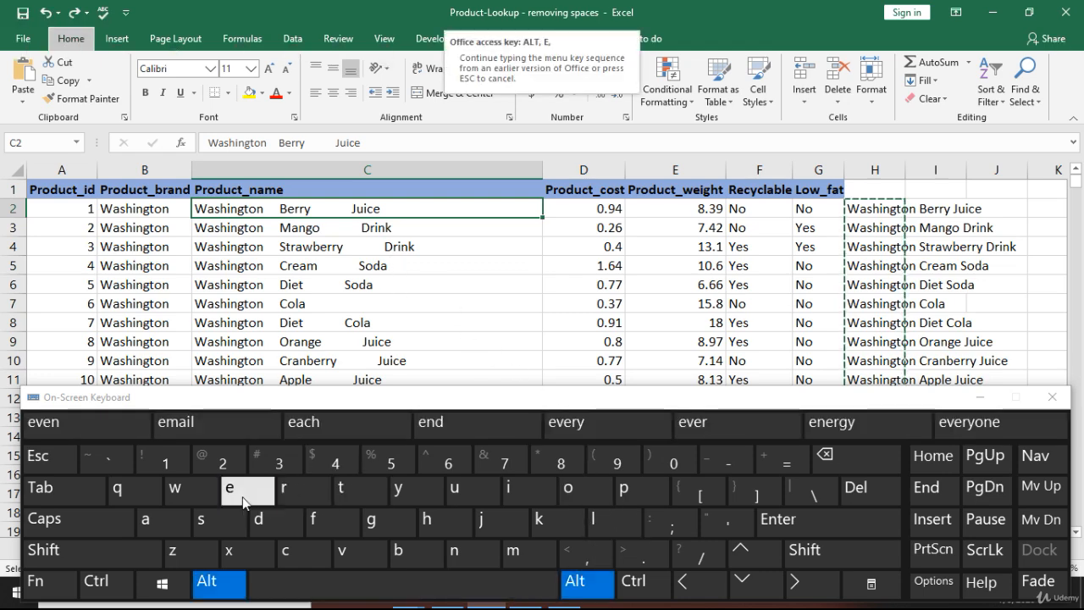
left_click(203, 520)
left_click(350, 552)
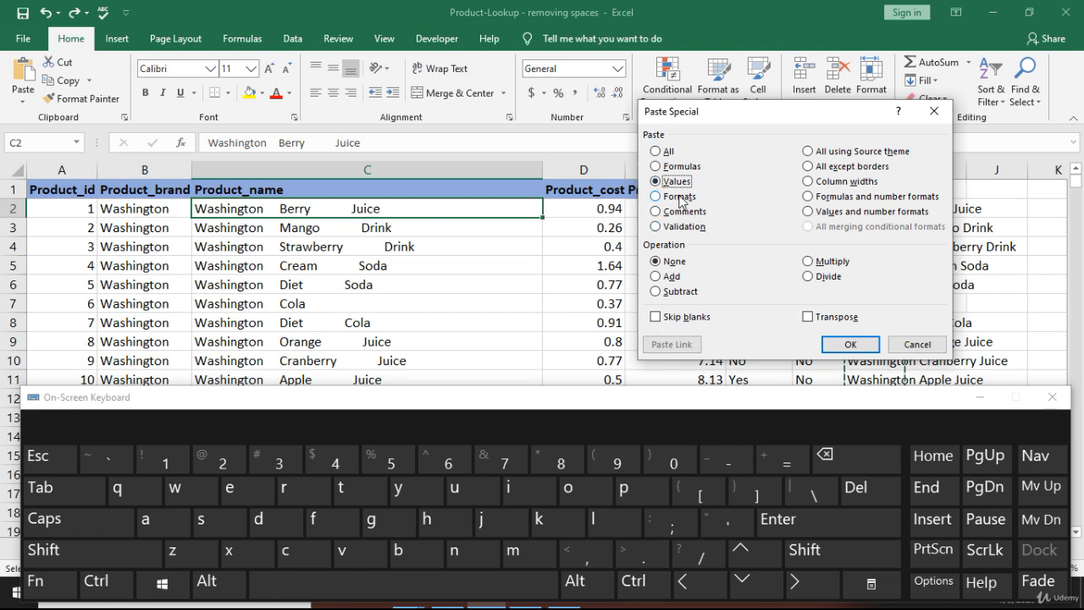
left_click(849, 345)
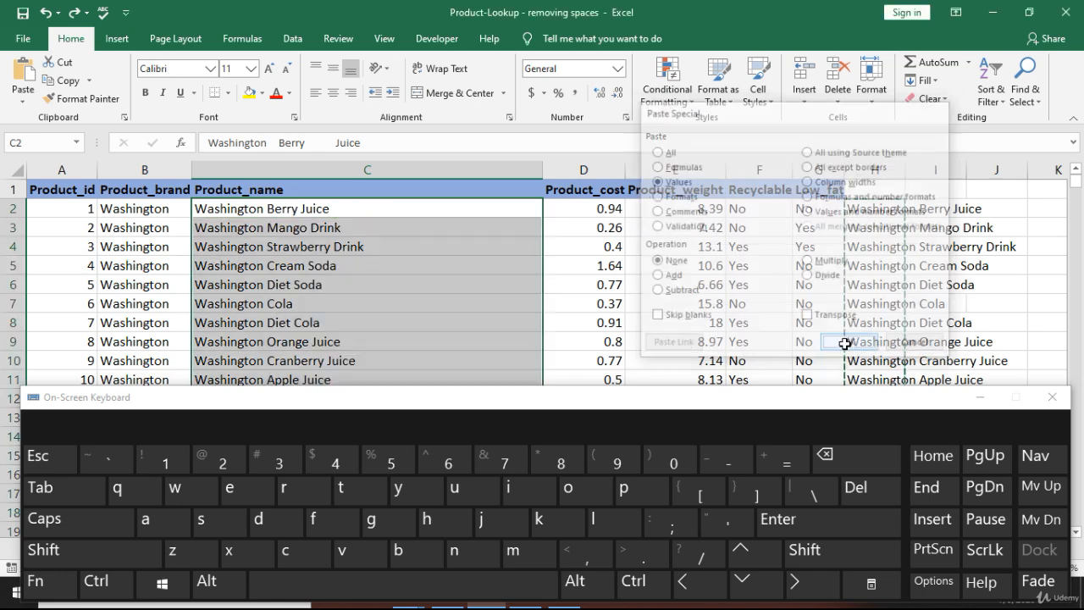
Cancel copy mode and scroll column C to confirm the trimmed names.
left_click(350, 229)
key("Escape")
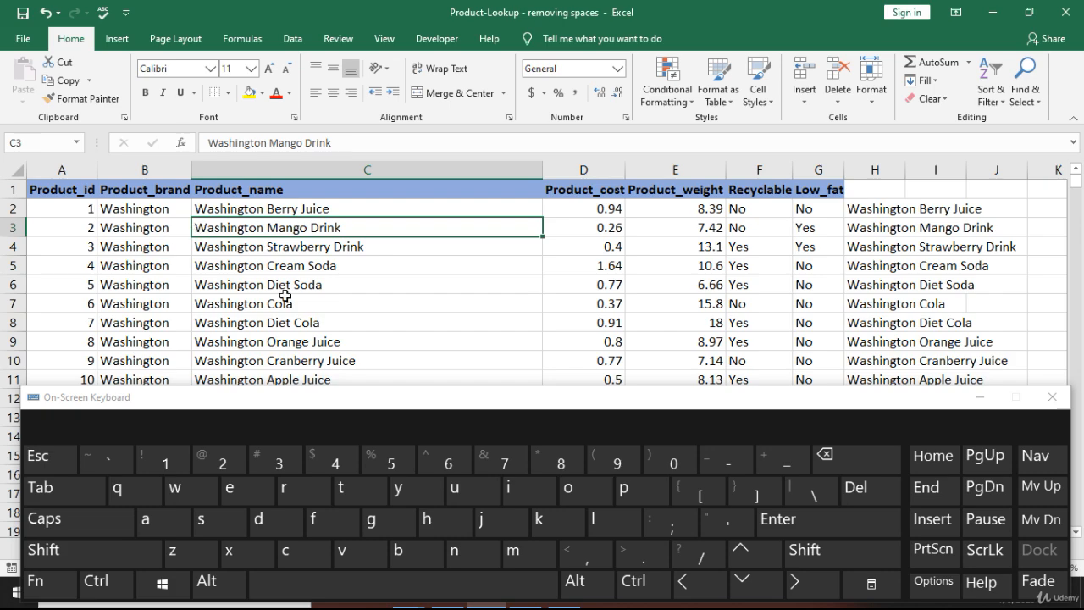
scroll(347, 297, "down", 3)
scroll(346, 296, "down", 2)
scroll(346, 296, "up", 5)
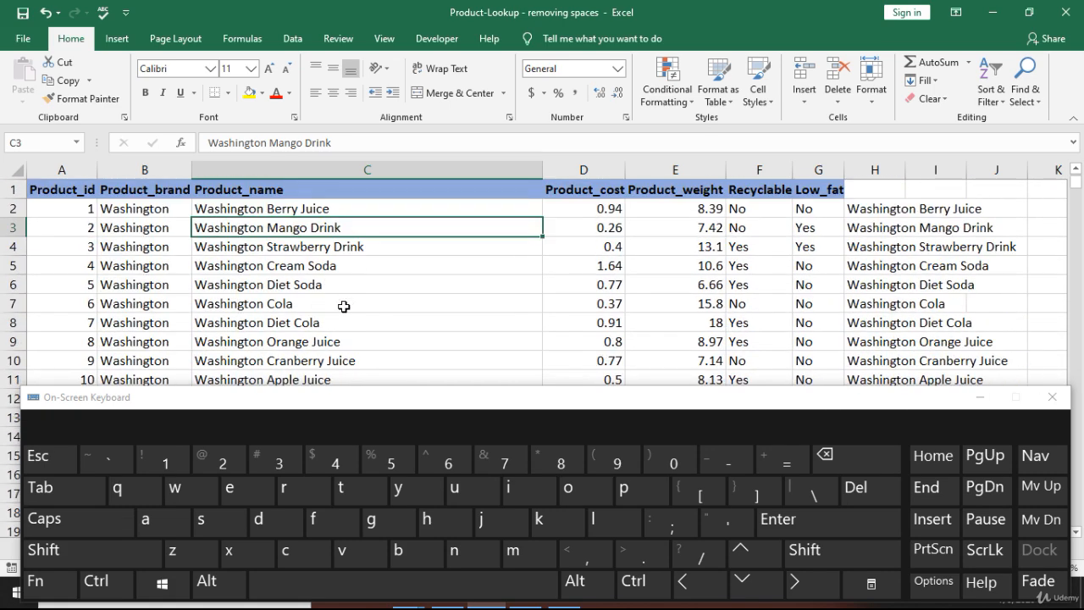